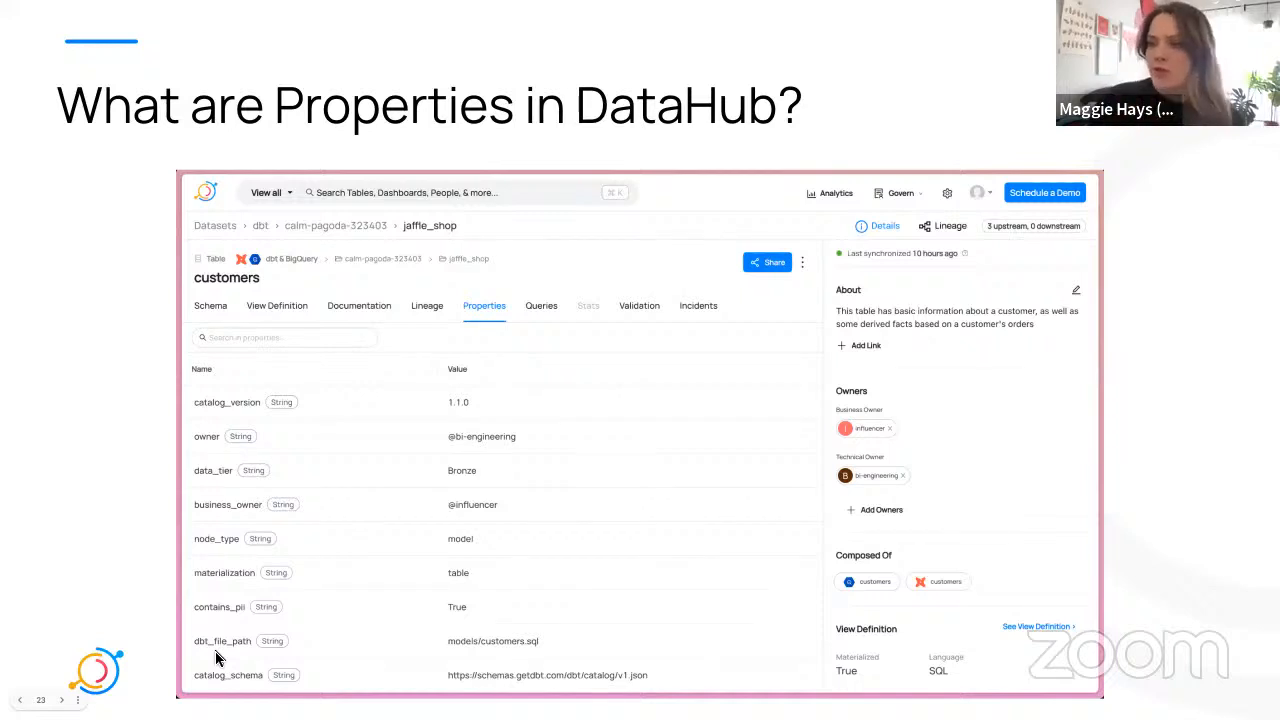
- Advance the presentation to the "What We've Built" slide on structured properties
key(Right)
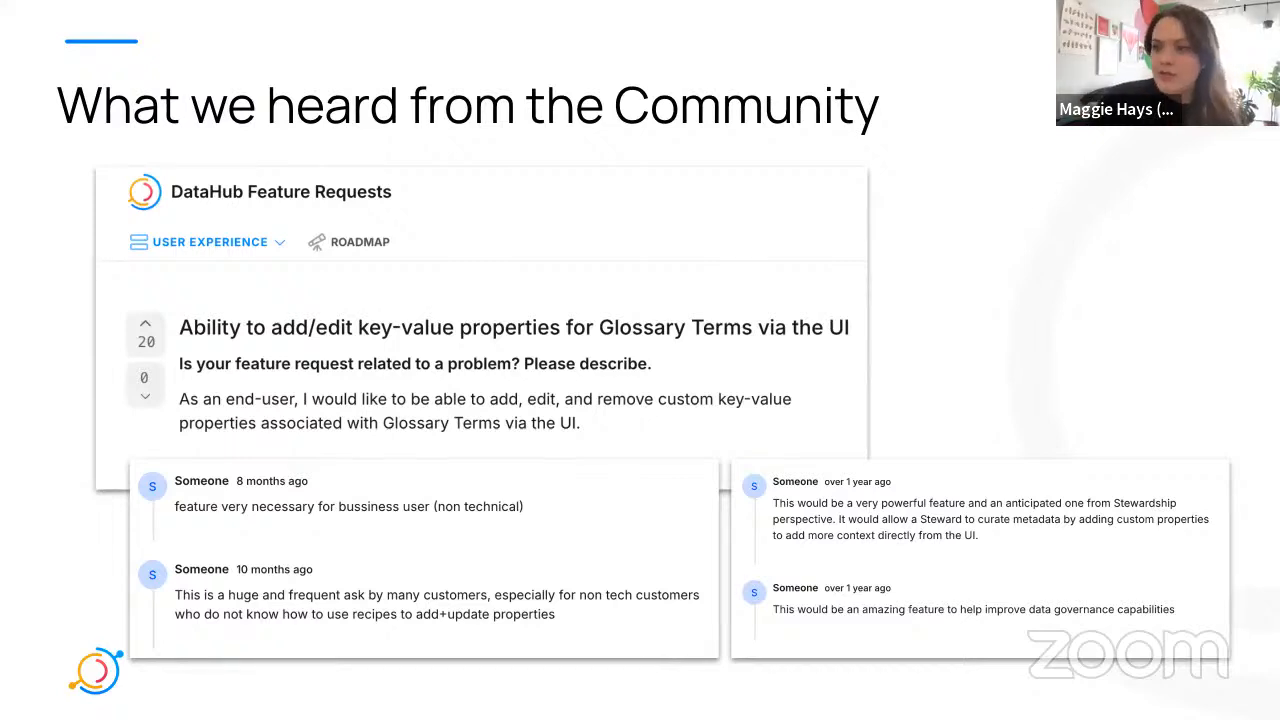
key(Right)
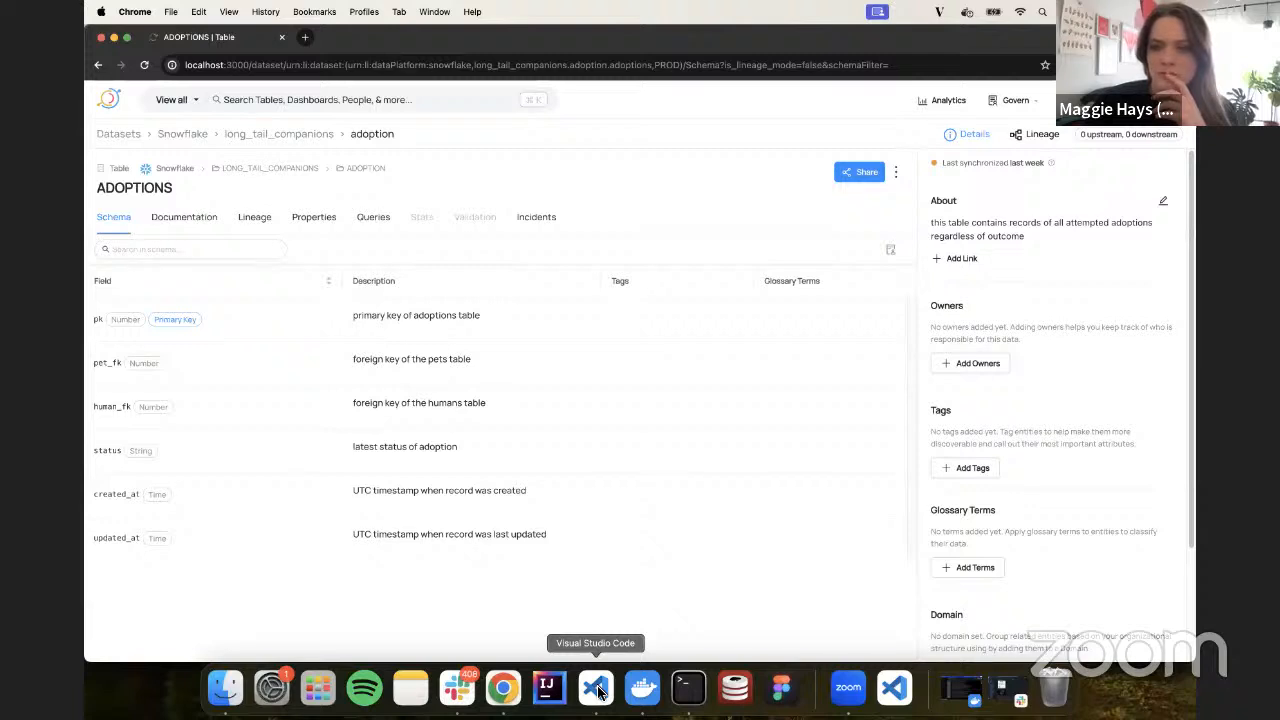
- Switch to VS Code and highlight the retentionTime property id line in structured_props.yaml
click(596, 687)
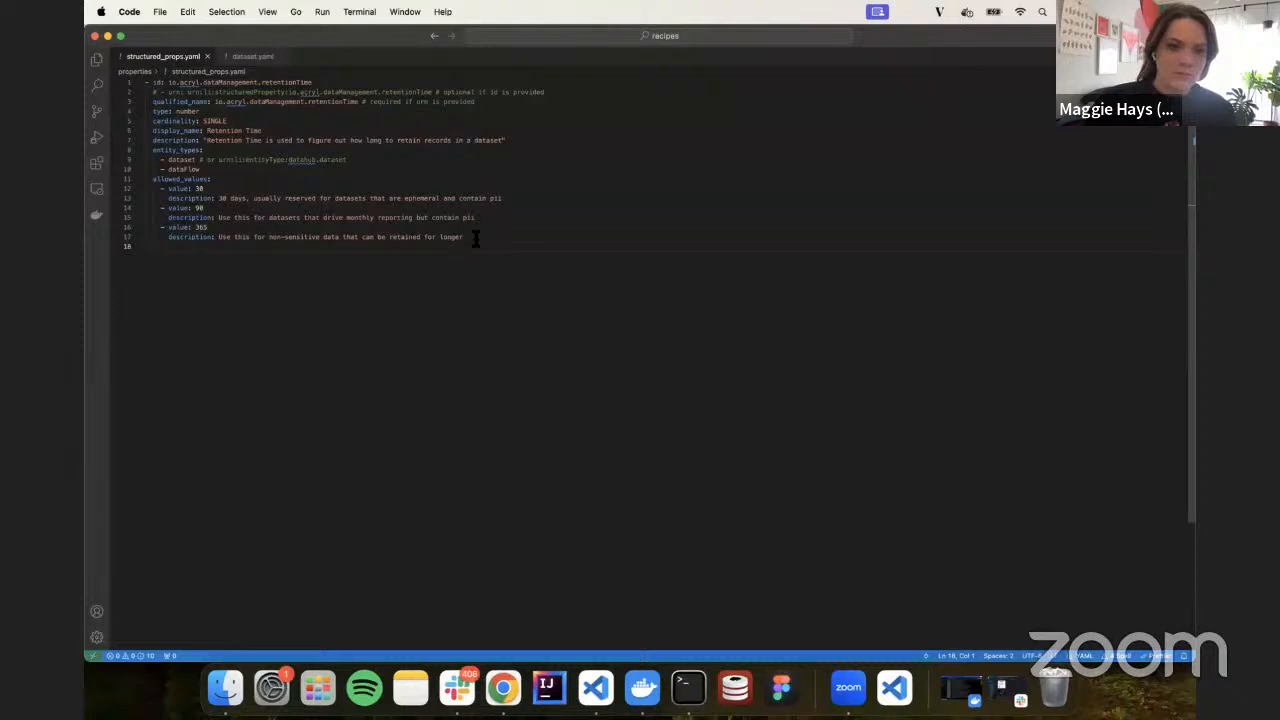
click(327, 84)
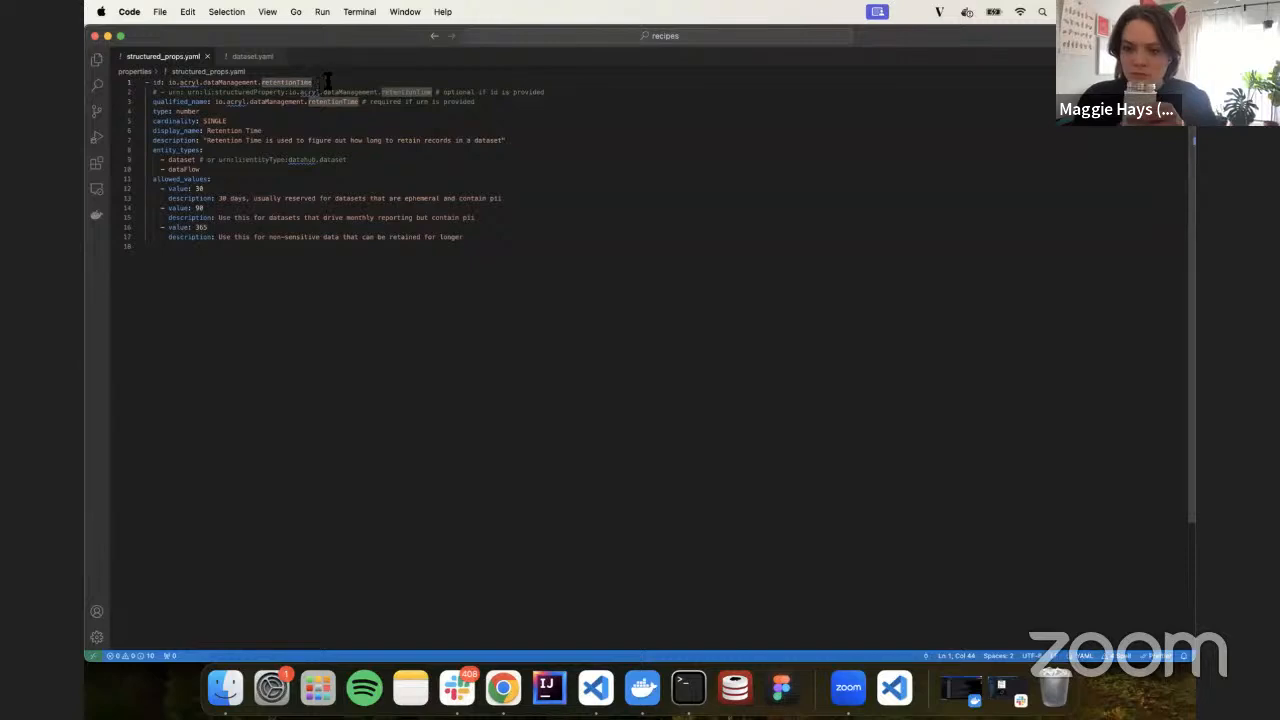
triple_click(257, 82)
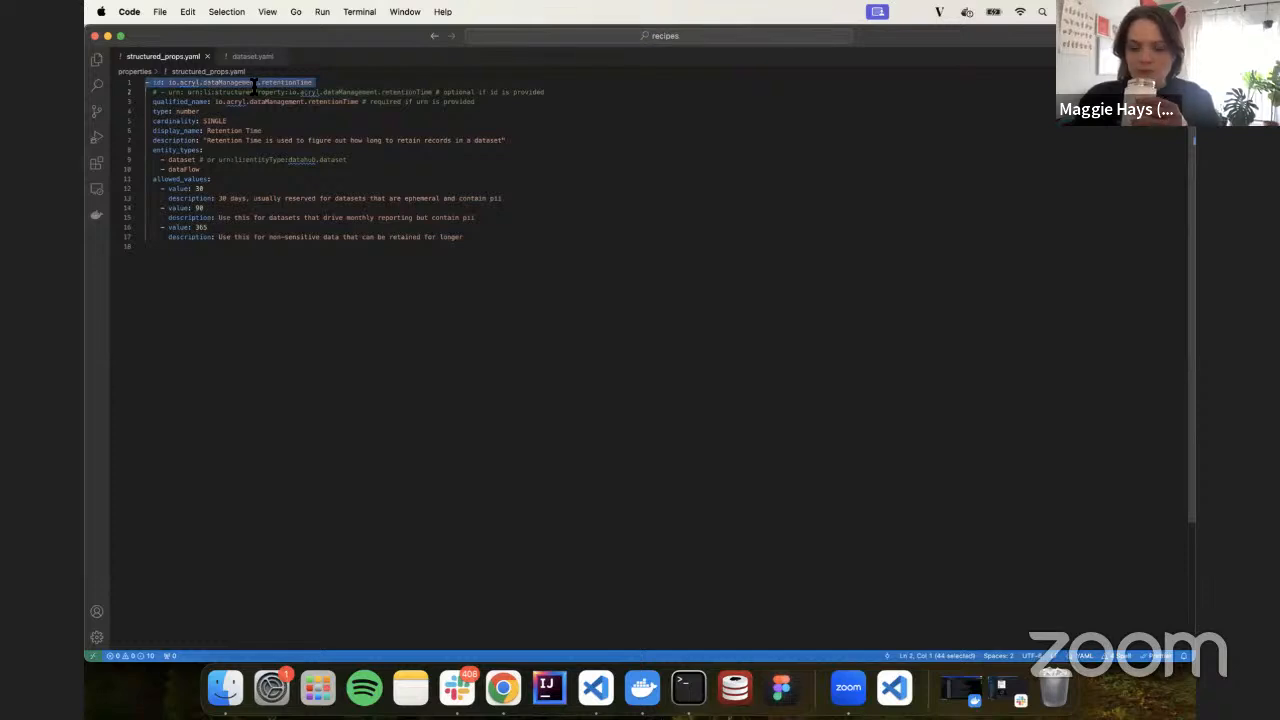
click(218, 290)
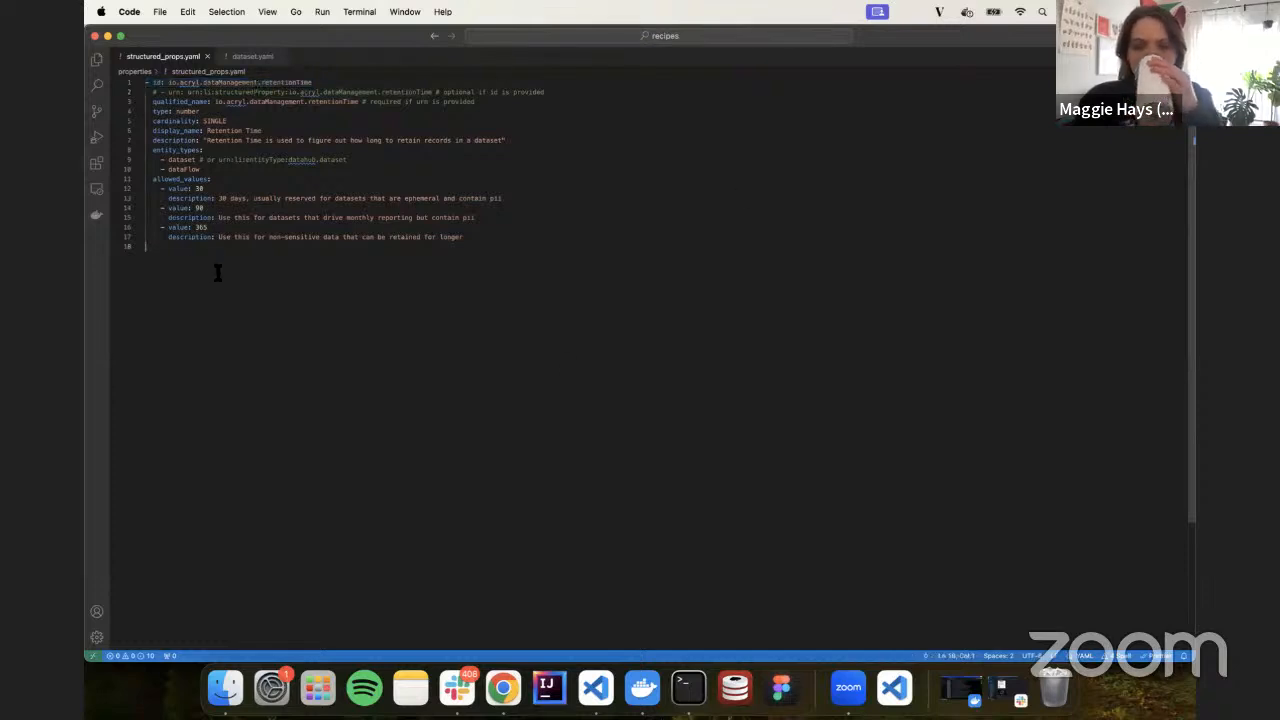
- Point out retentionTime's number type, dataset entity type, SINGLE cardinality and description
double_click(186, 111)
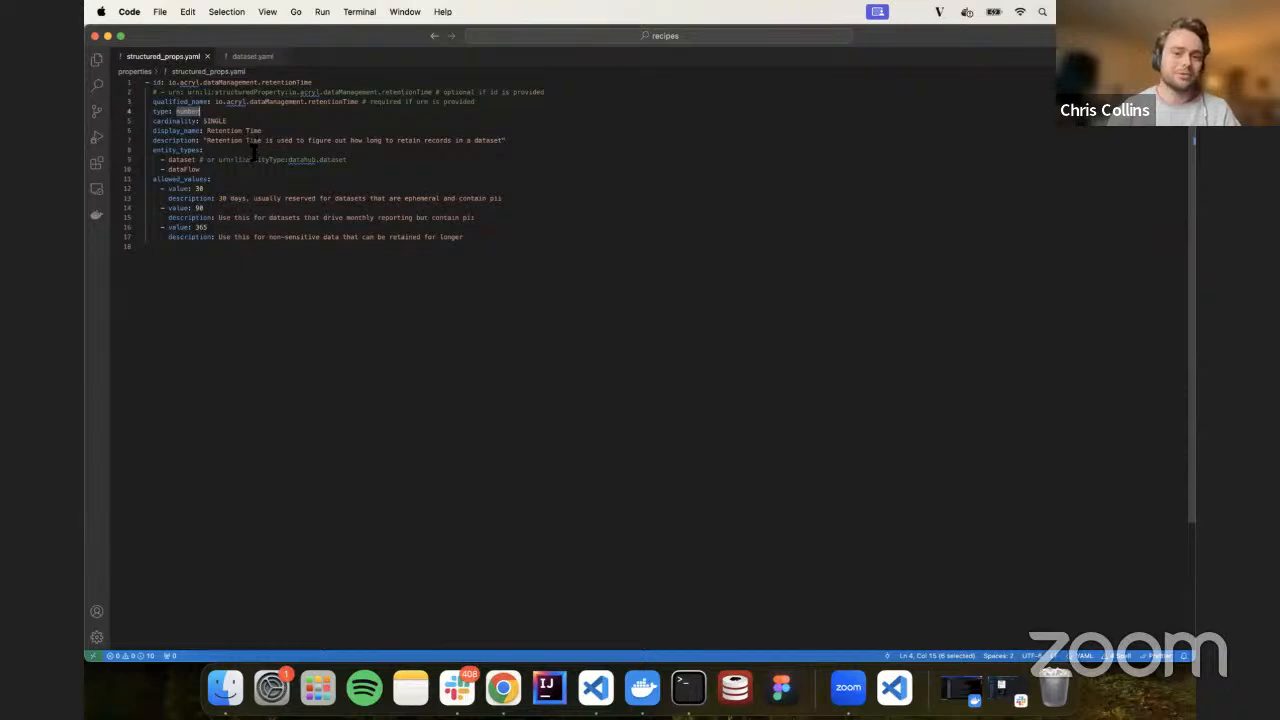
double_click(332, 159)
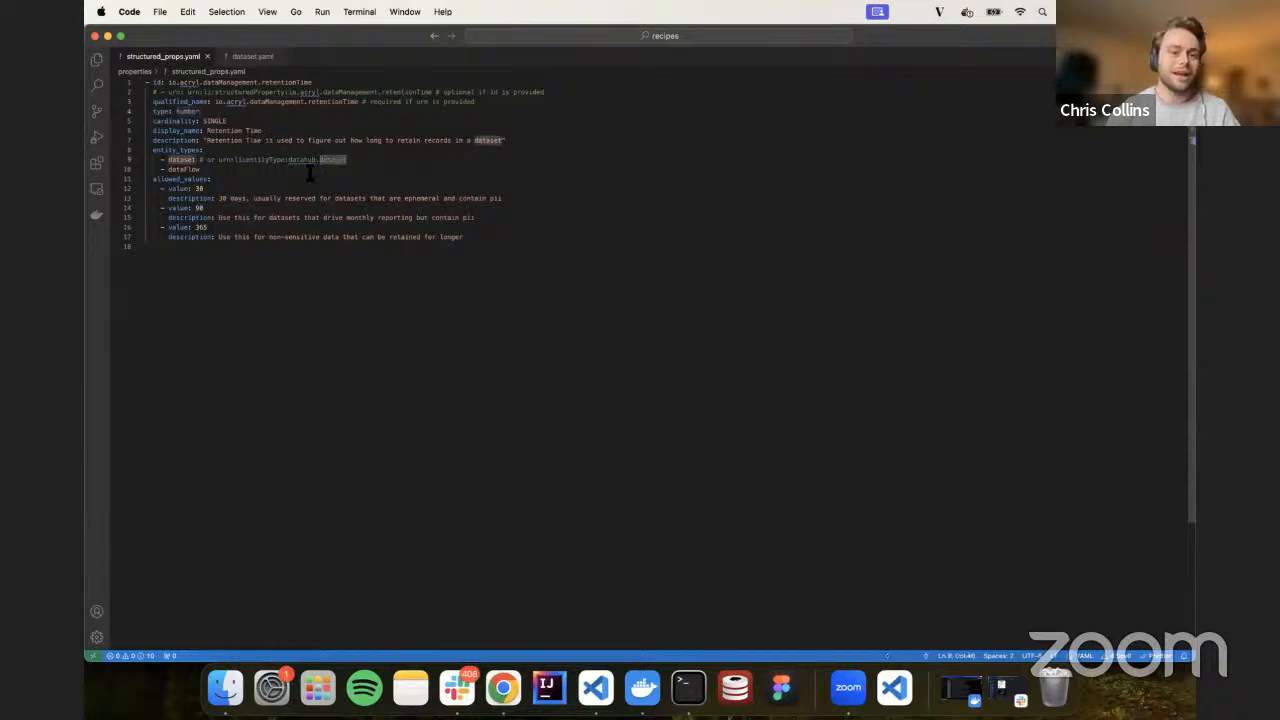
double_click(215, 121)
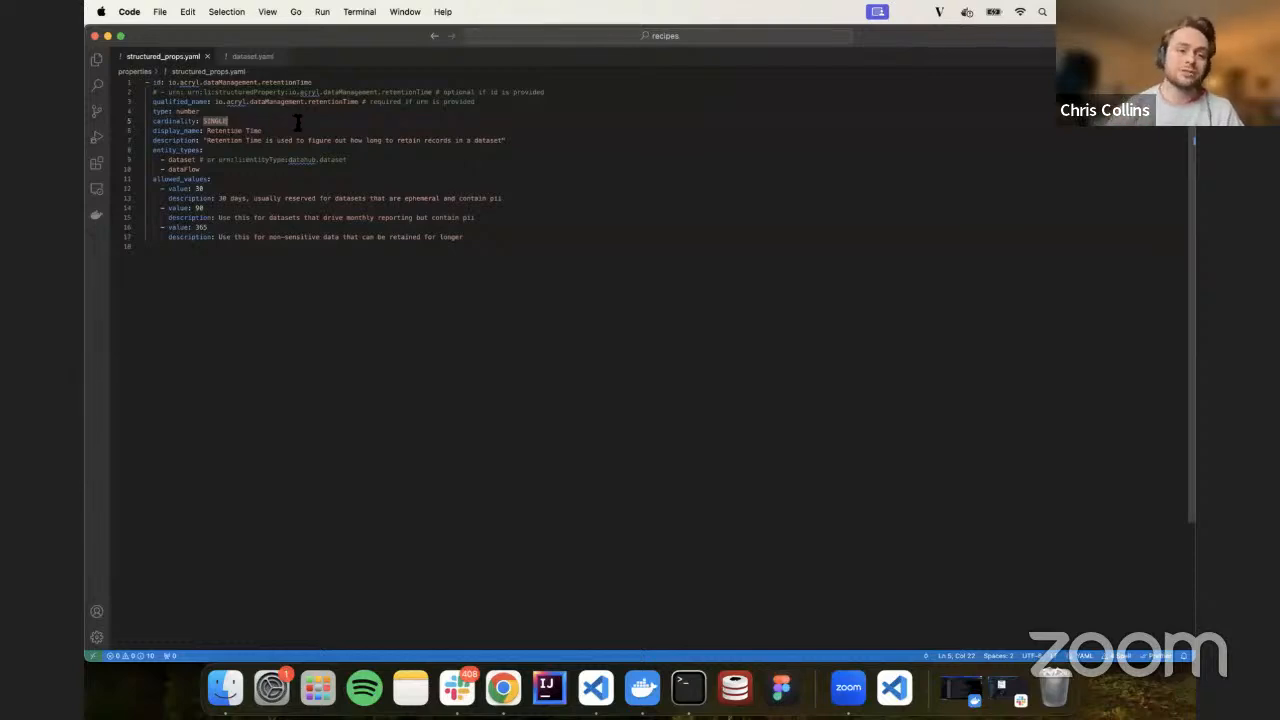
double_click(267, 140)
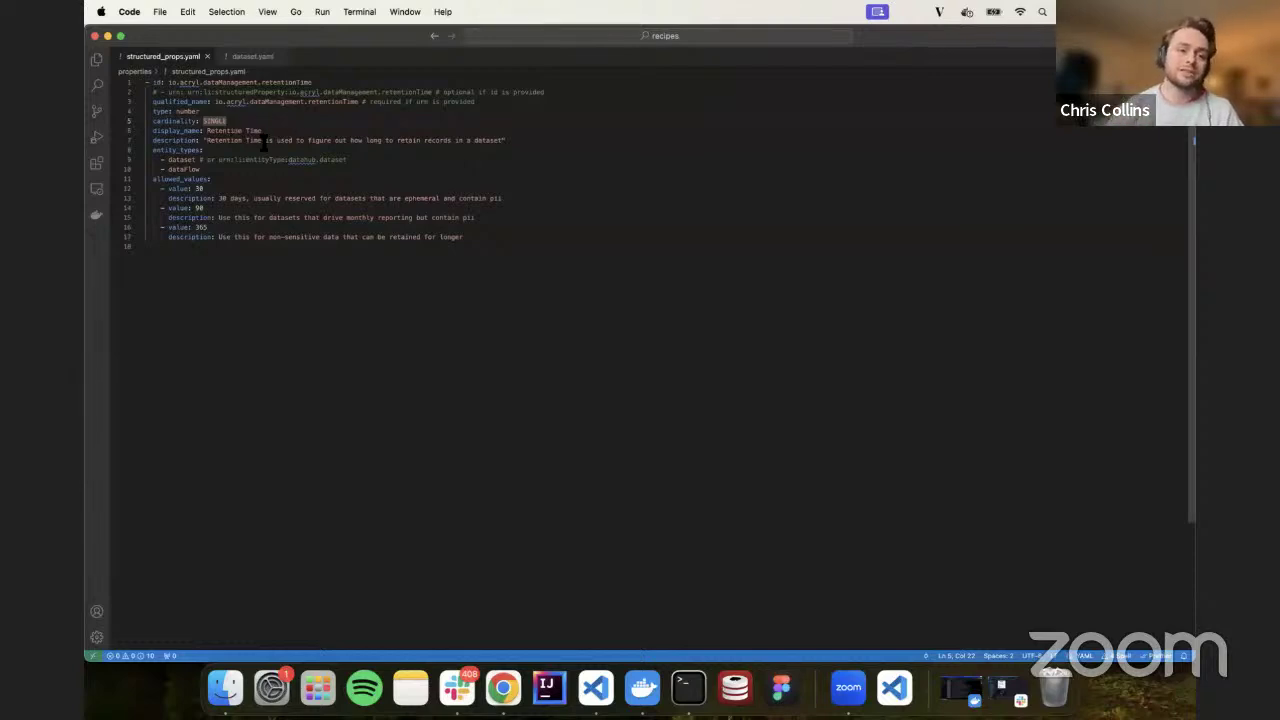
double_click(170, 140)
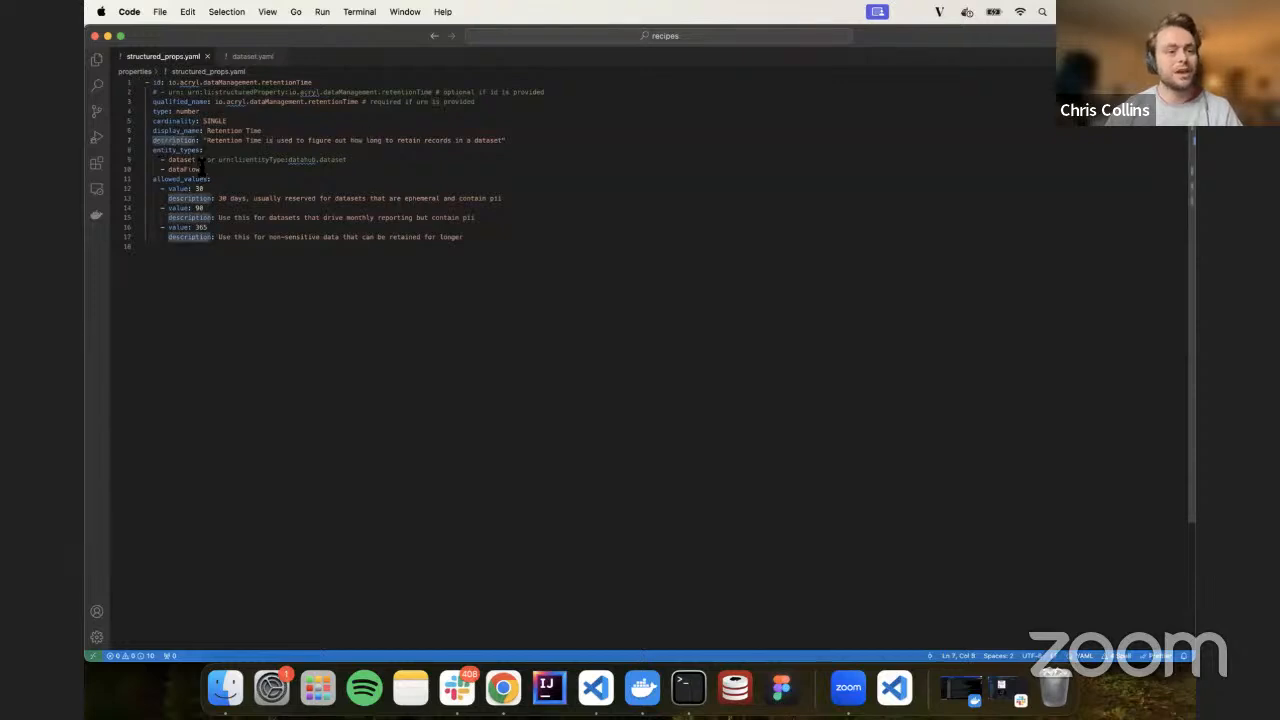
- Point out retentionTime's dataFlow entity type and its allowed_values entry 90
double_click(185, 169)
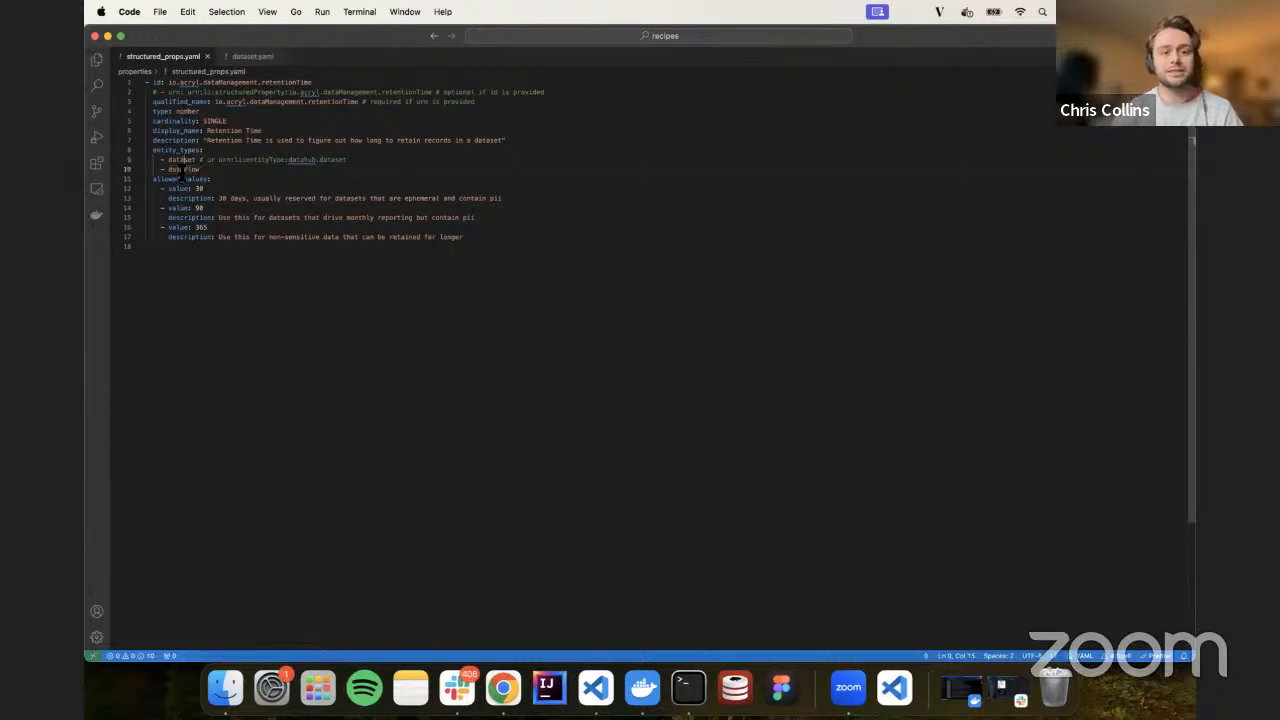
double_click(287, 82)
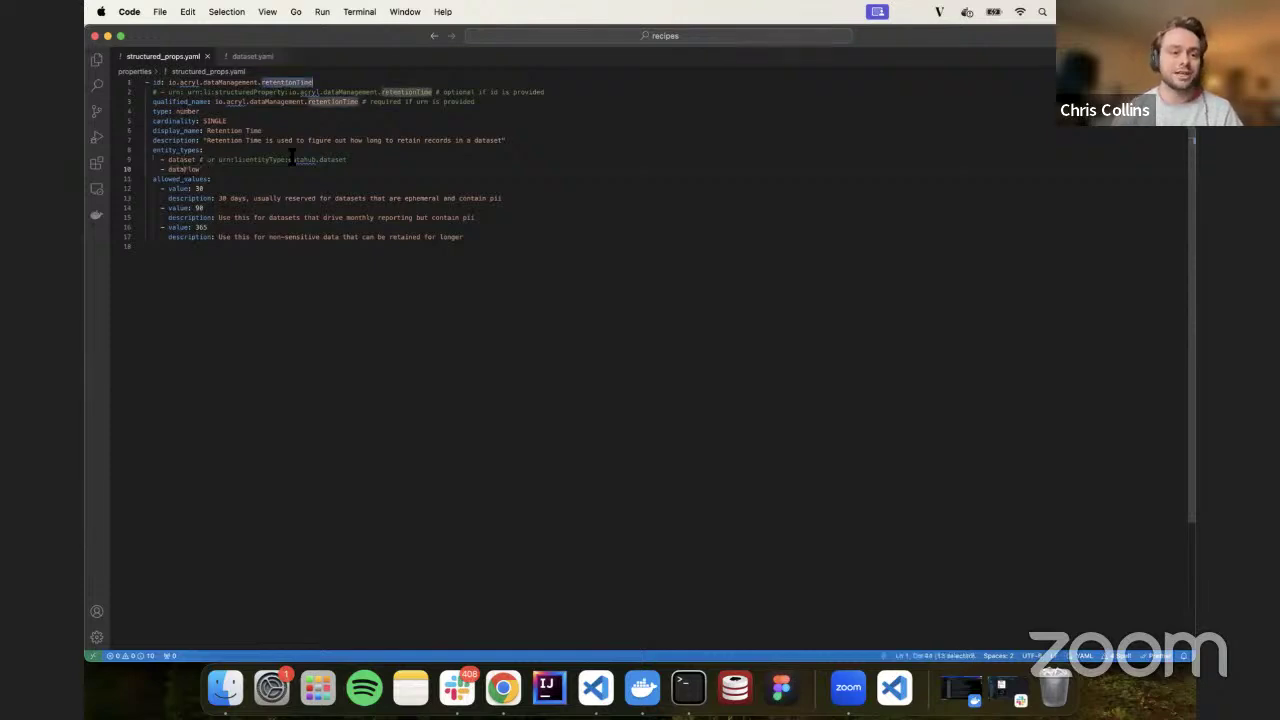
double_click(184, 169)
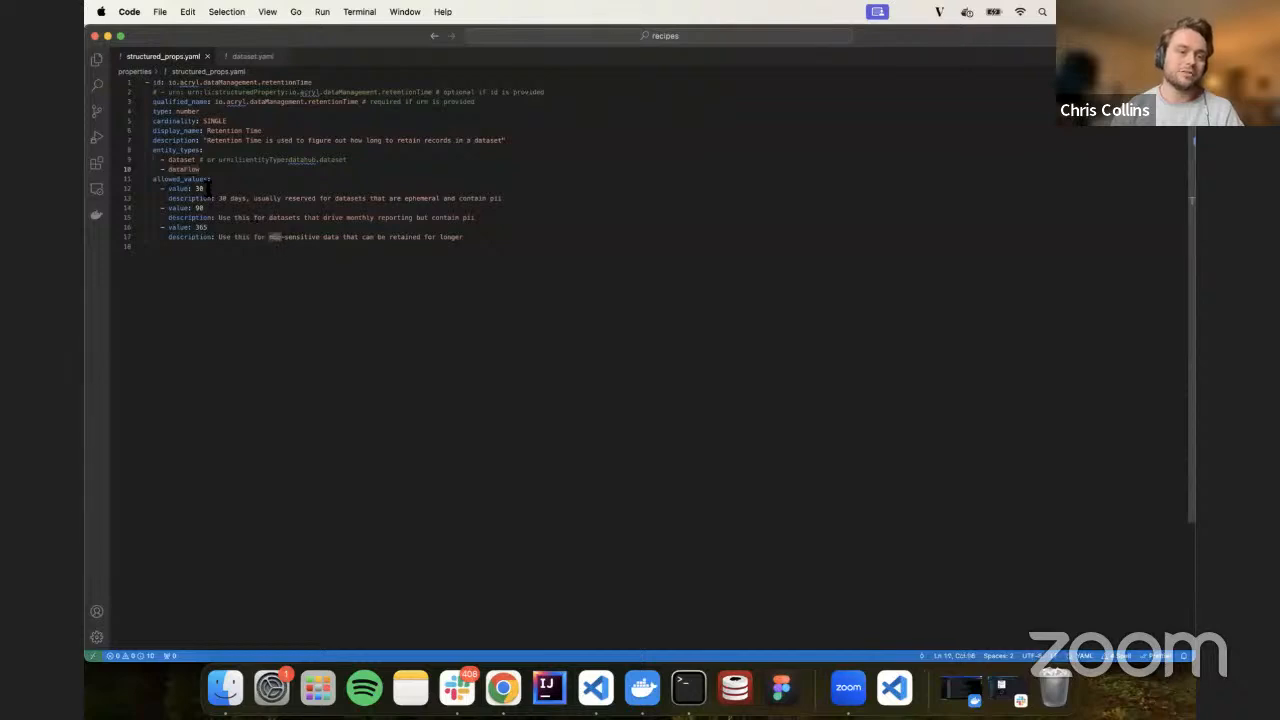
double_click(195, 179)
click(247, 180)
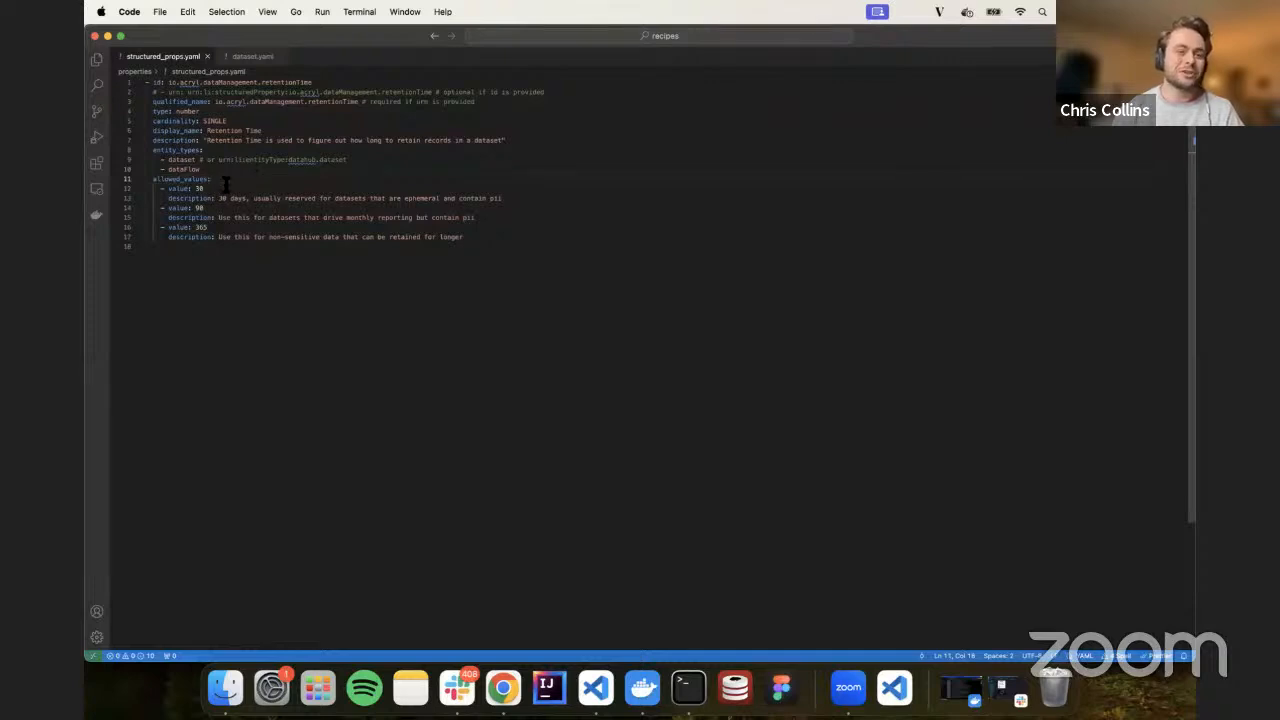
double_click(199, 208)
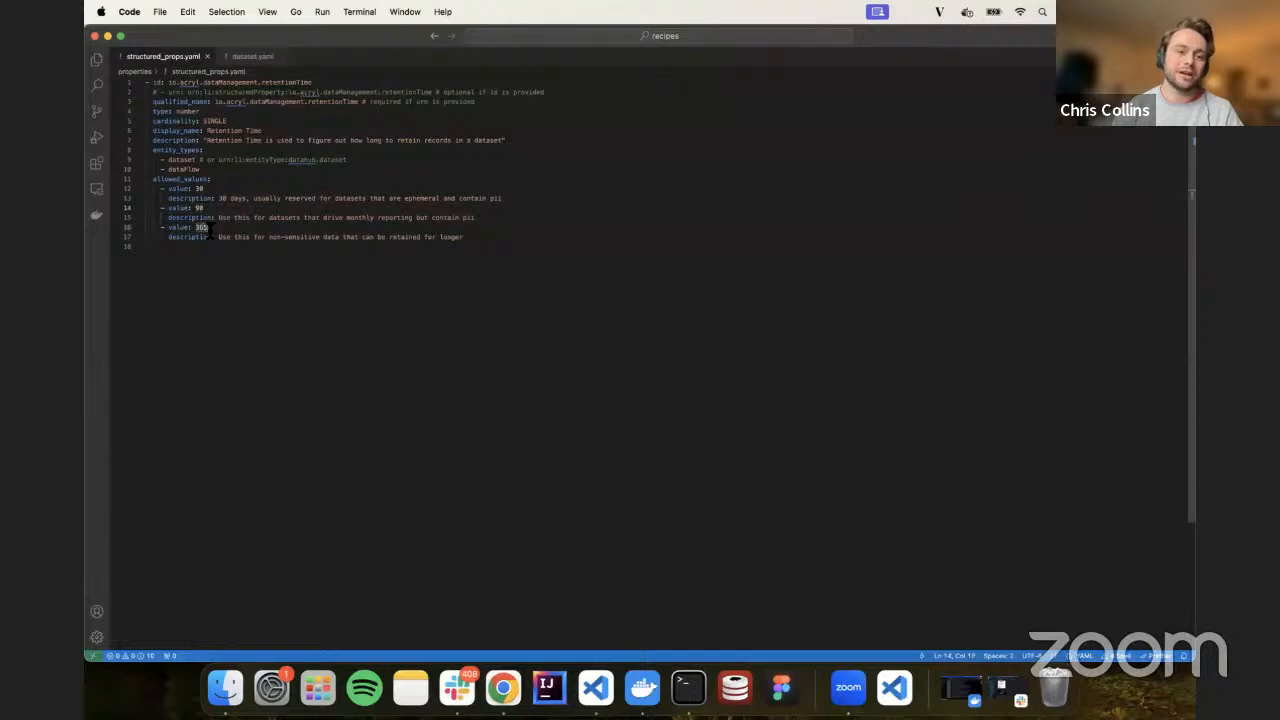
double_click(290, 82)
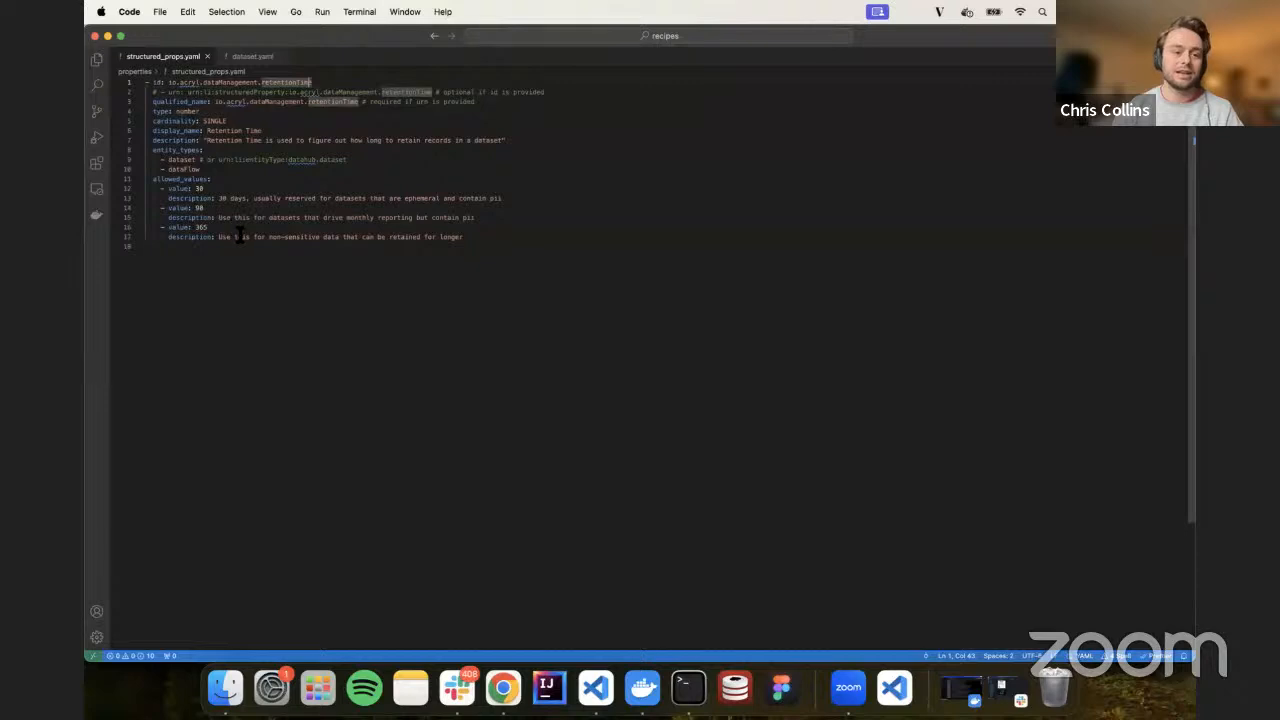
- Highlight the entity types and allowed values lists, then place the caret at the end of the file
mouse_move(464, 237)
mouse_down()
mouse_move(84, 172)
mouse_move(110, 180)
mouse_up()
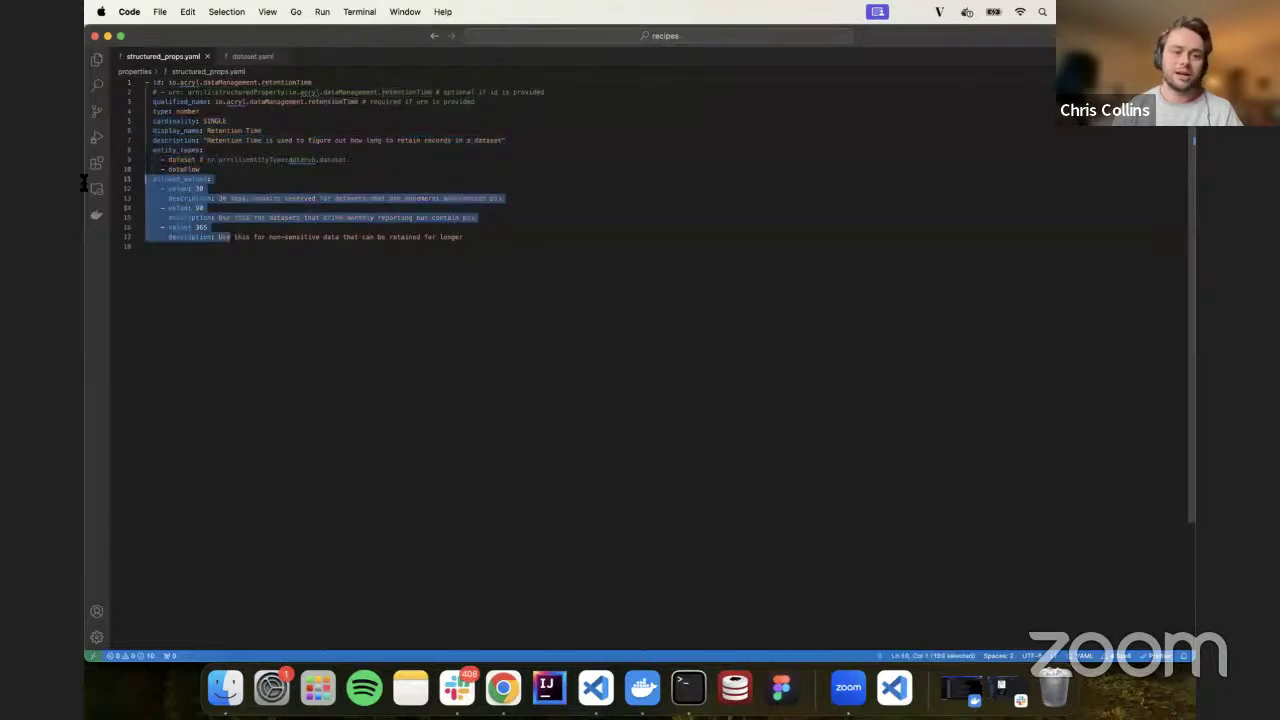
click(256, 237)
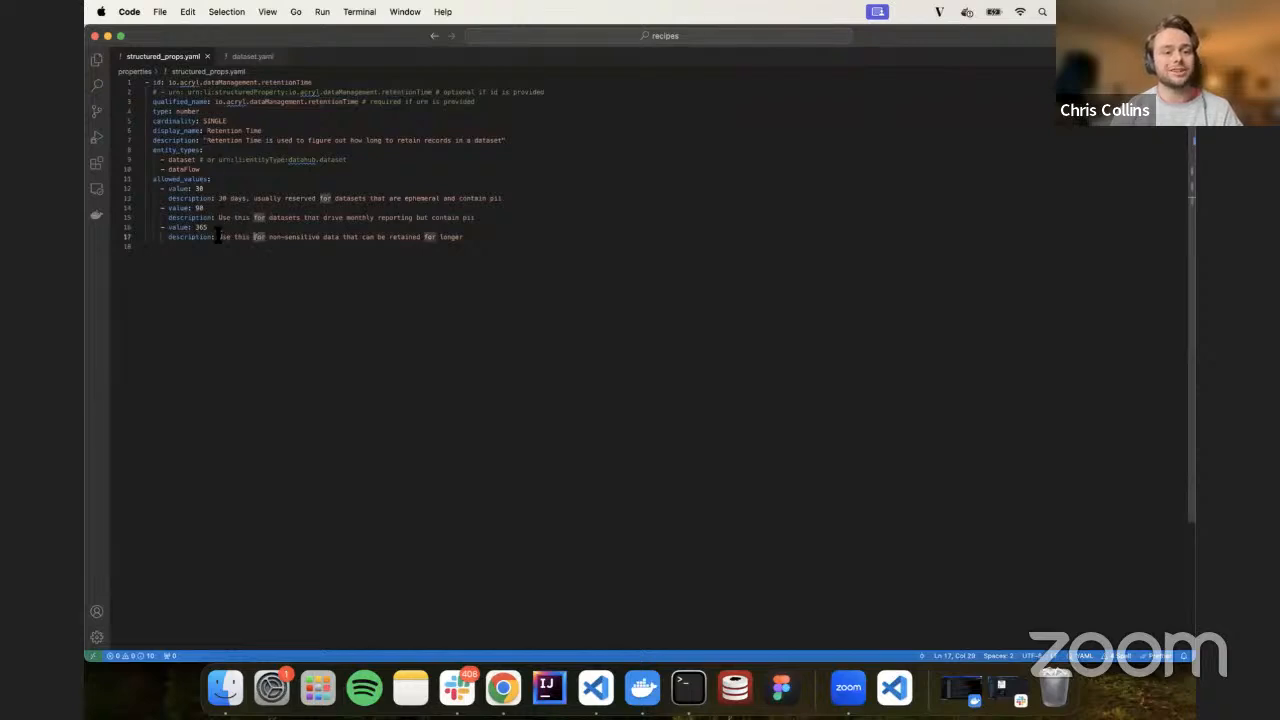
drag(218, 237, 180, 180)
click(250, 198)
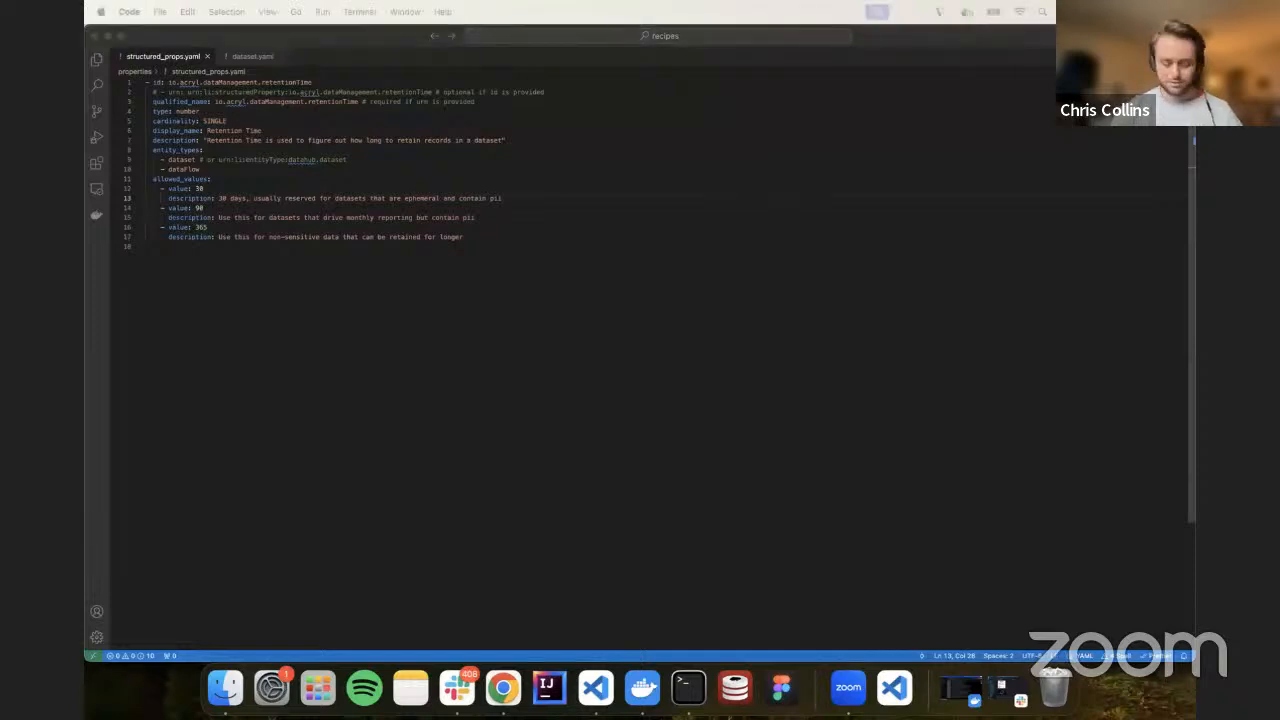
click(470, 300)
- Paste the remaining property definitions and point out Replication SLA's number and Deprecation Date's date types
key(super+v)
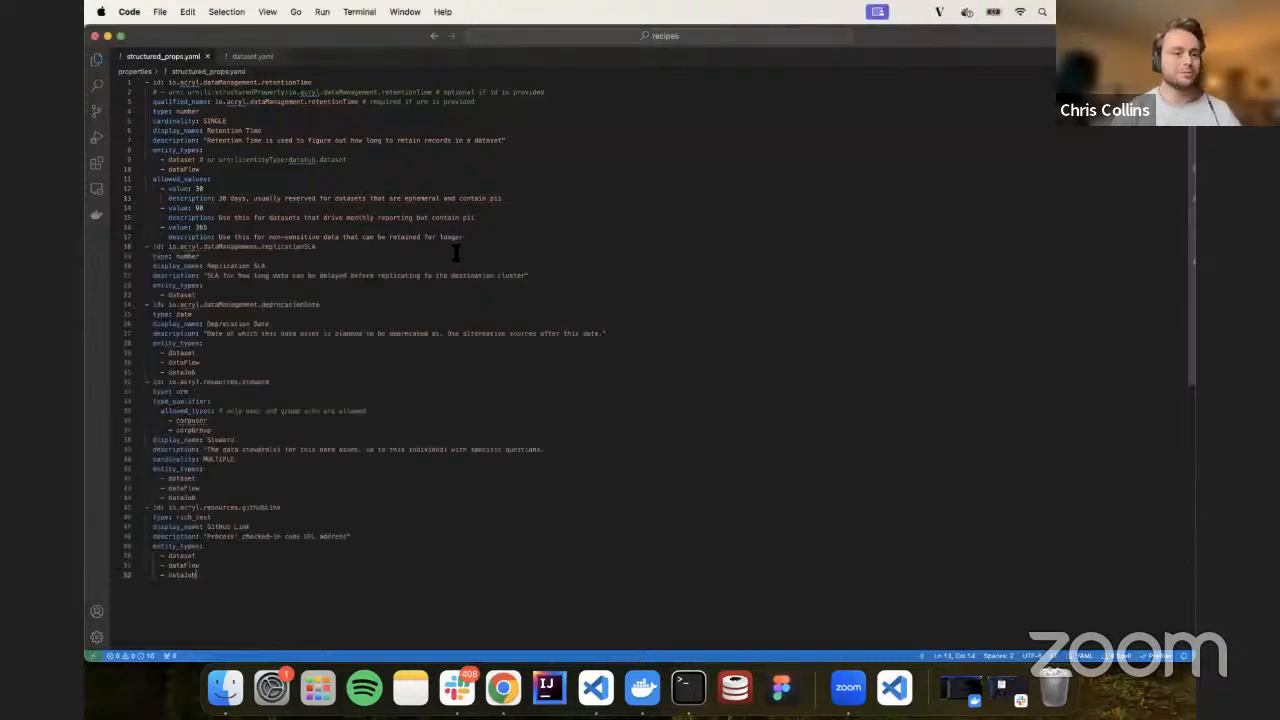
key(Left)
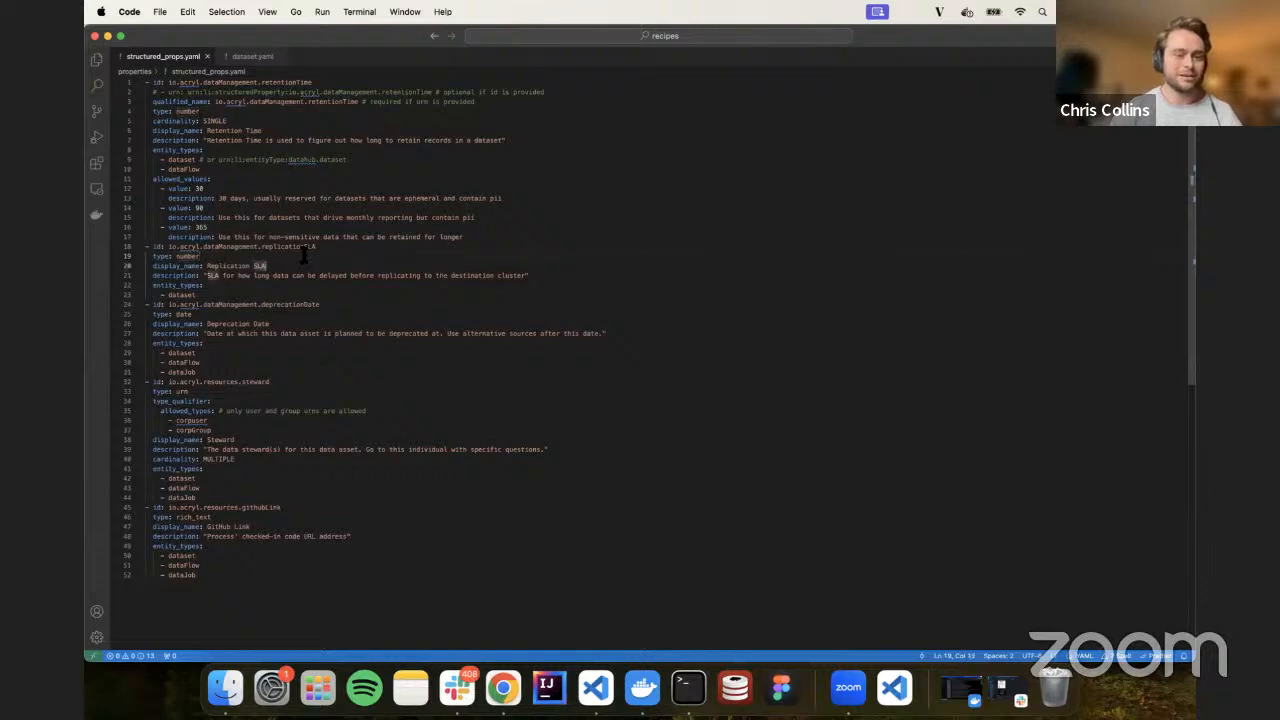
double_click(188, 256)
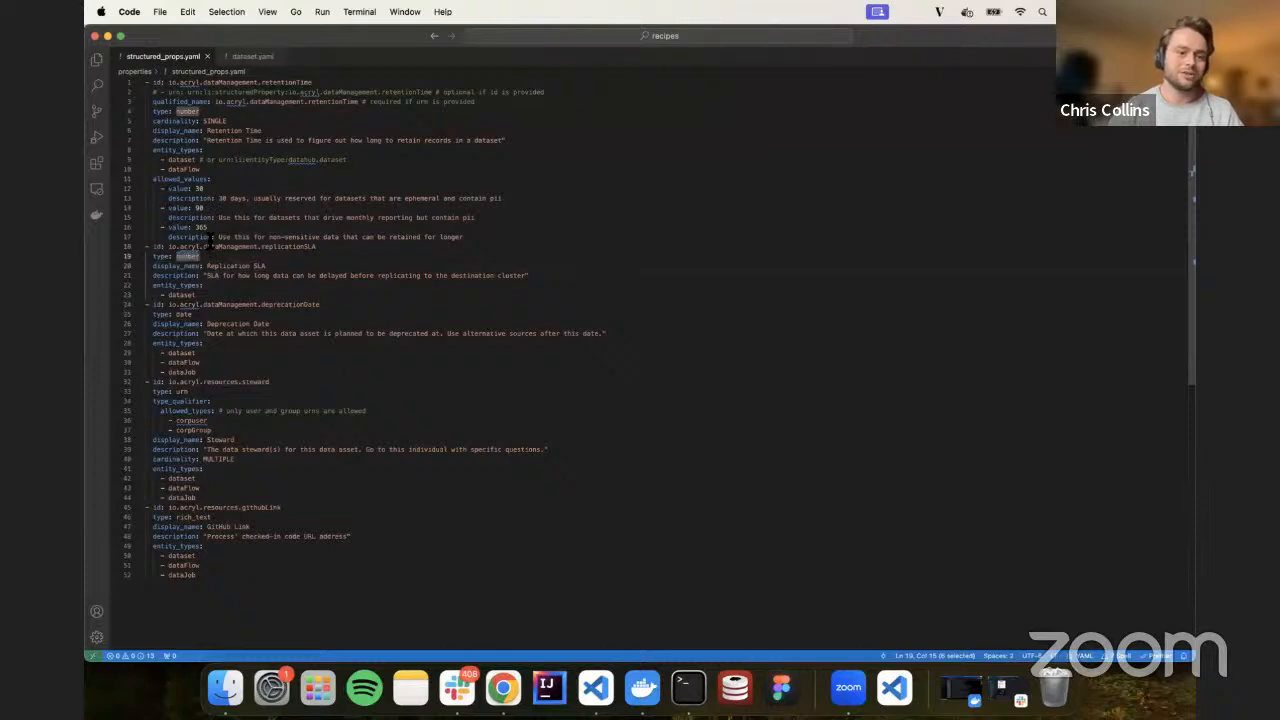
double_click(185, 314)
- Review the Steward urn property's corpuser/corpGroup allowed types, display name and dataJob entity type
double_click(183, 391)
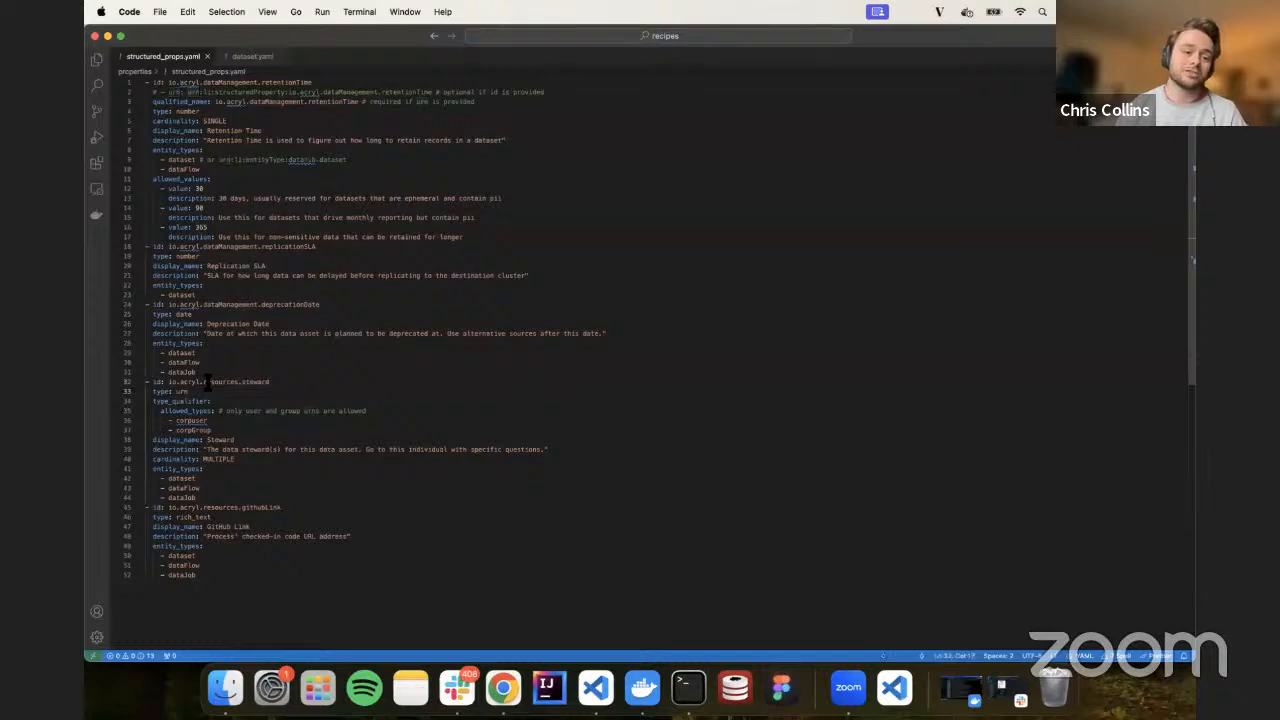
triple_click(208, 382)
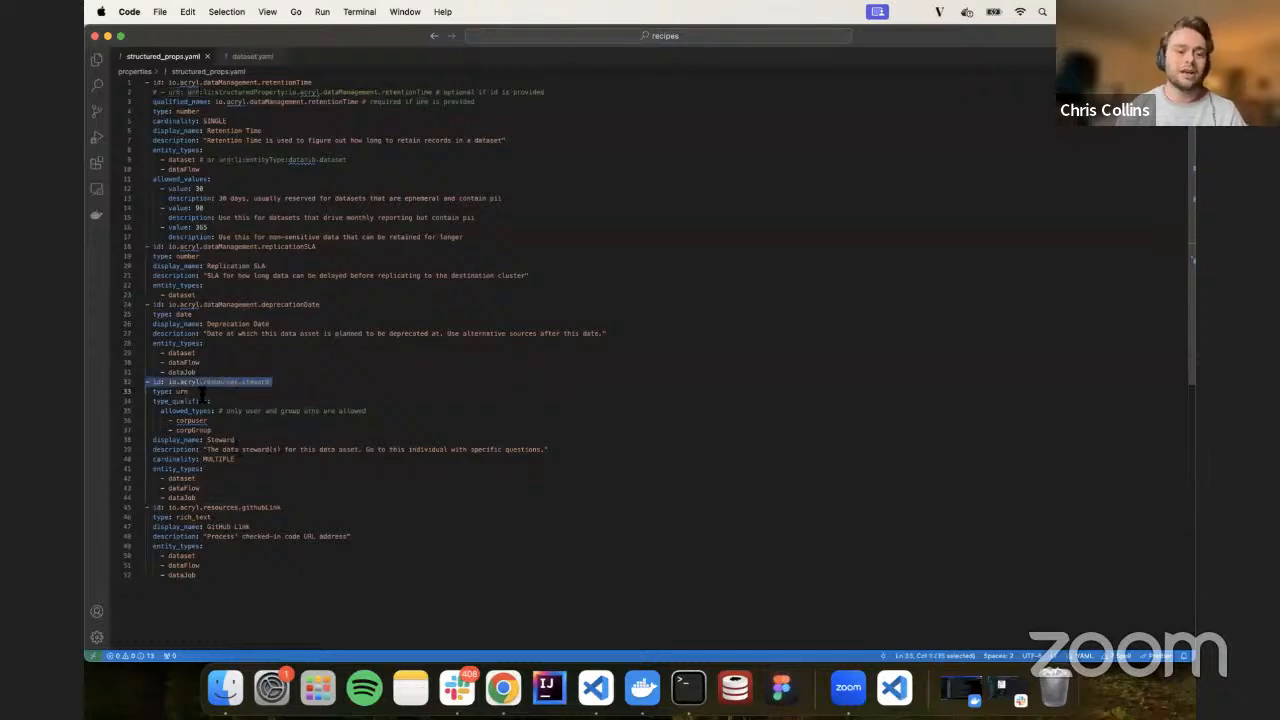
double_click(182, 391)
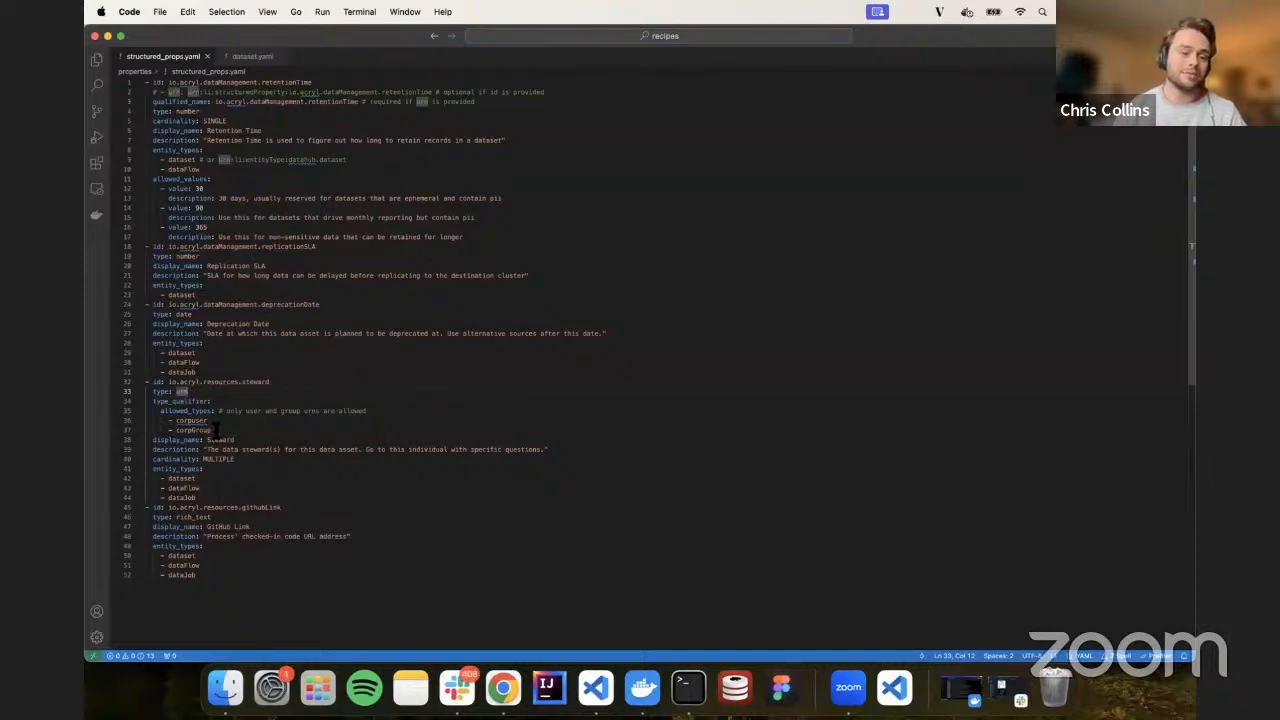
drag(214, 430, 127, 403)
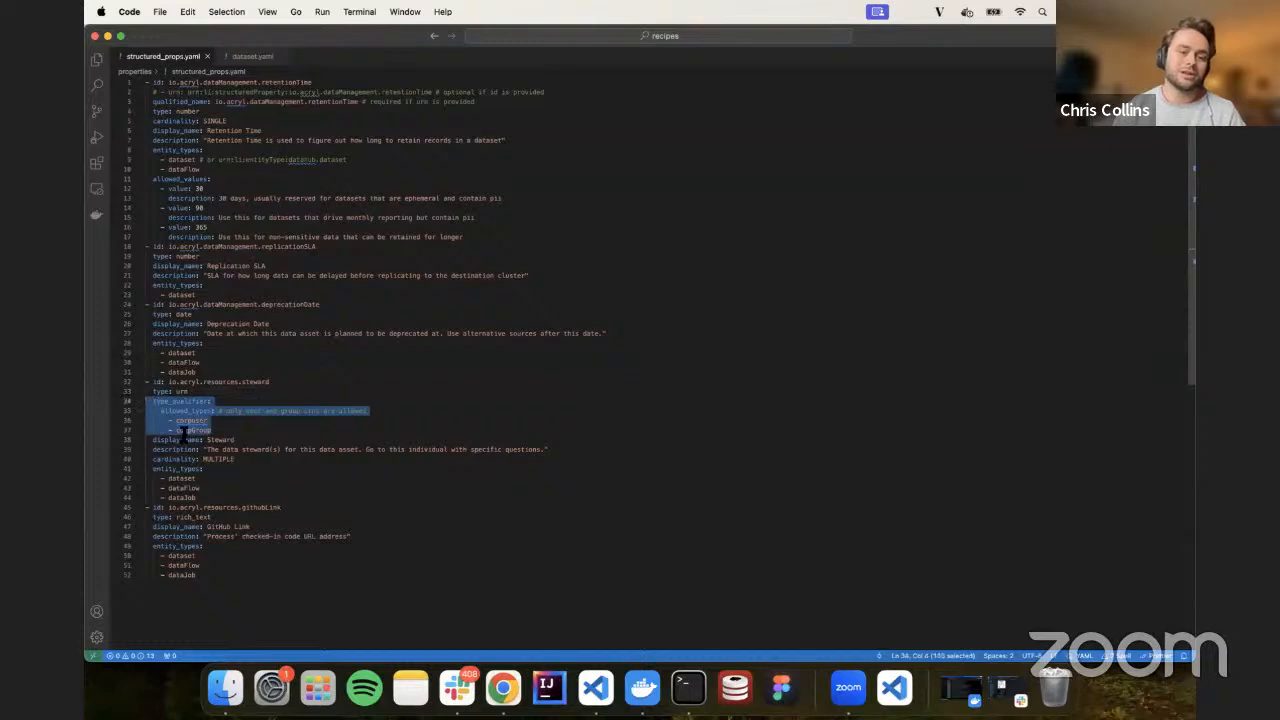
click(178, 420)
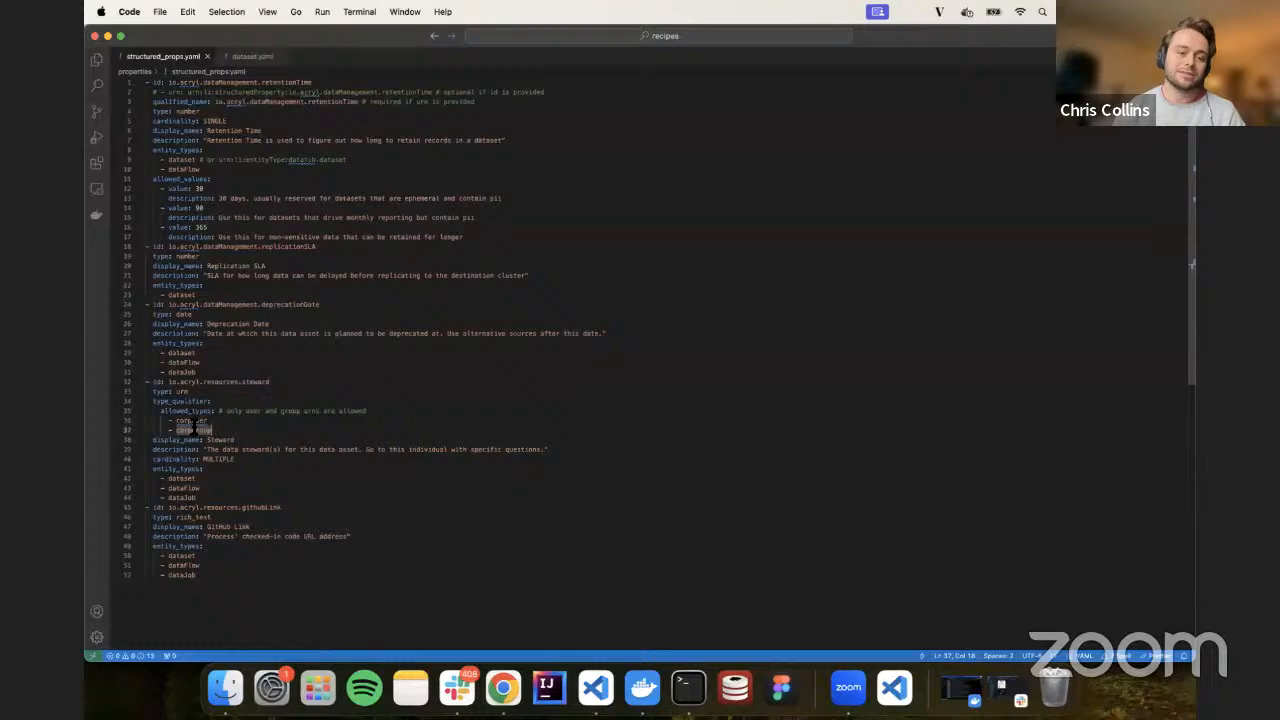
double_click(193, 430)
double_click(218, 440)
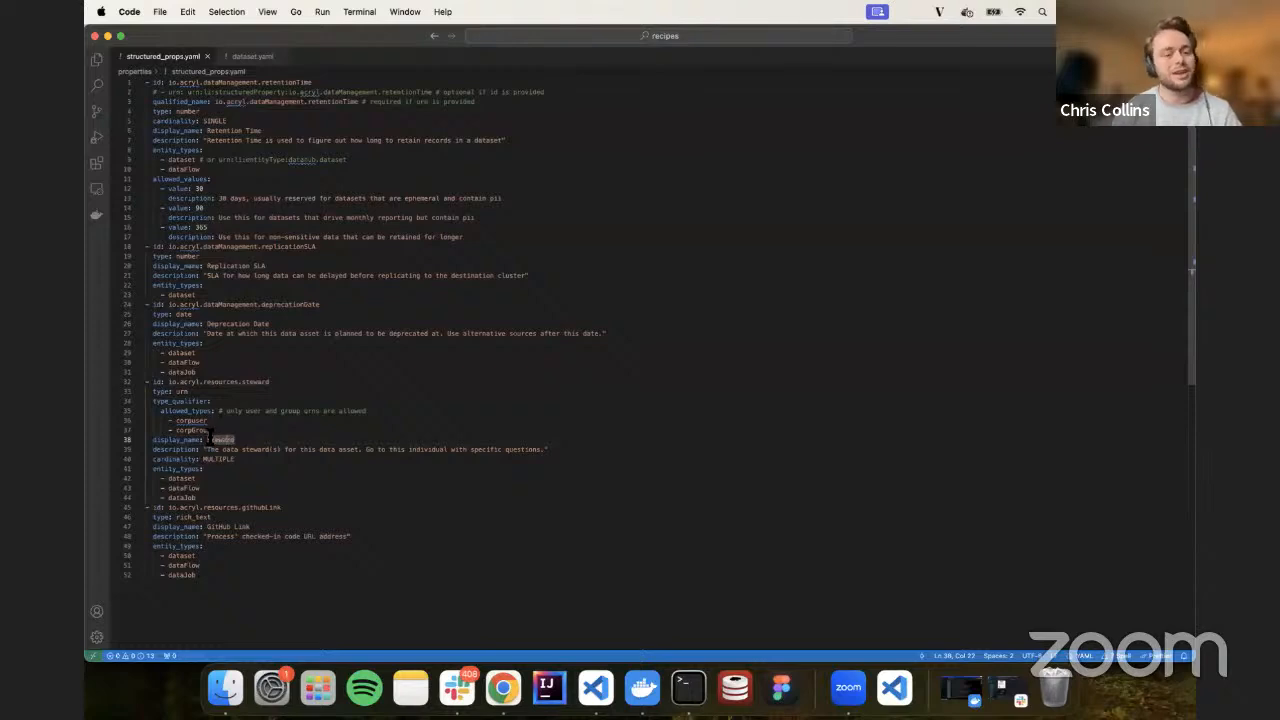
click(200, 512)
double_click(194, 517)
double_click(183, 497)
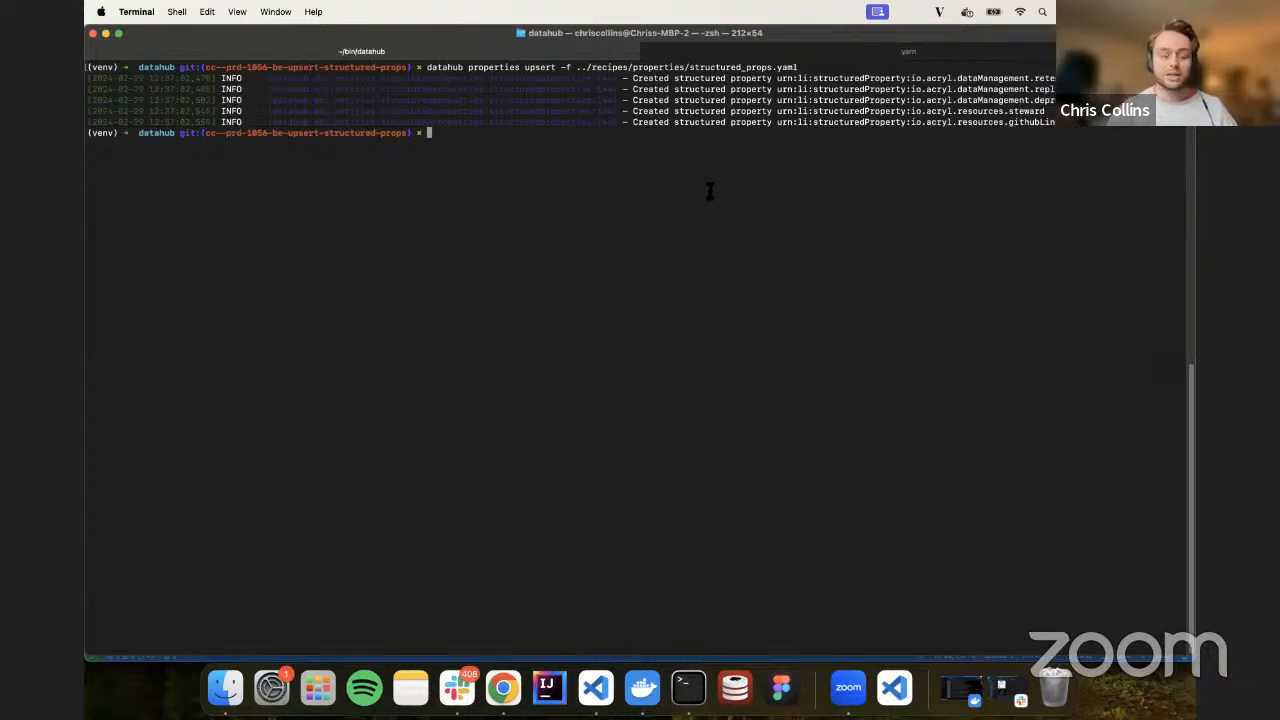
- Switch from Terminal back to structured_props.yaml in VS Code
key(super+Tab)
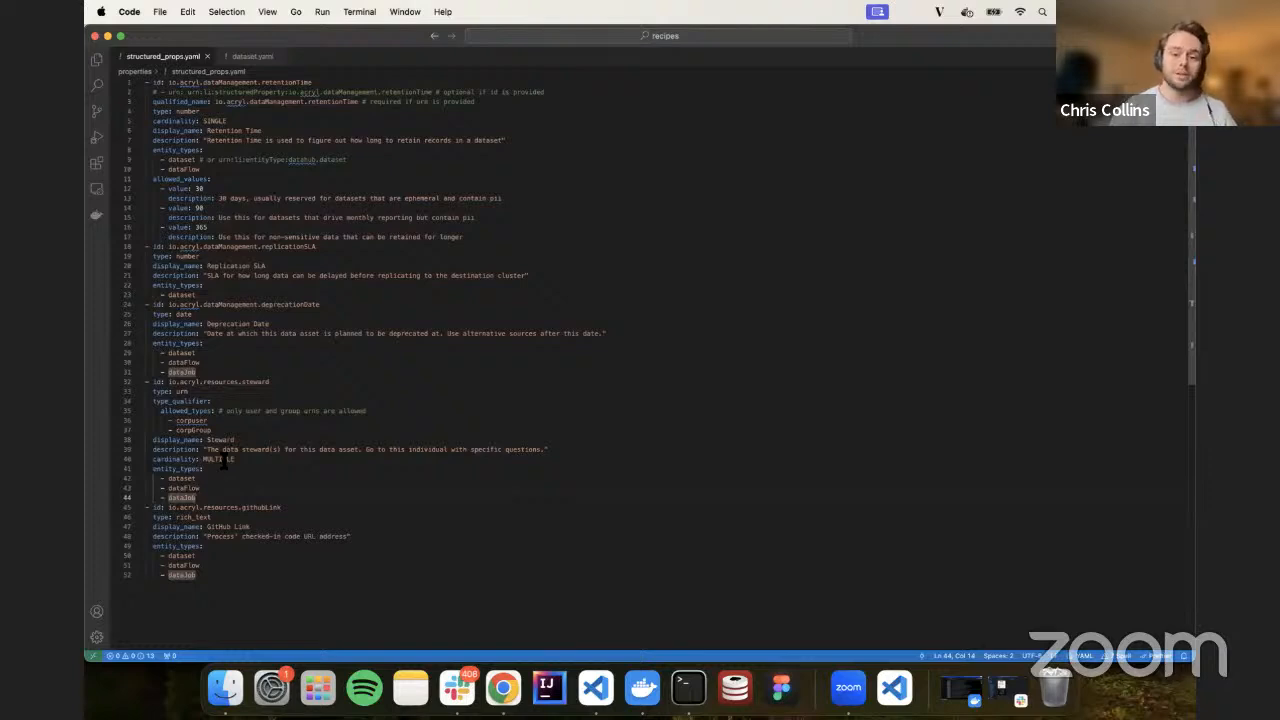
- Change Steward's cardinality from MULTIPLE to SINGLE, save structured_props.yaml, and bring Terminal forward
double_click(224, 459)
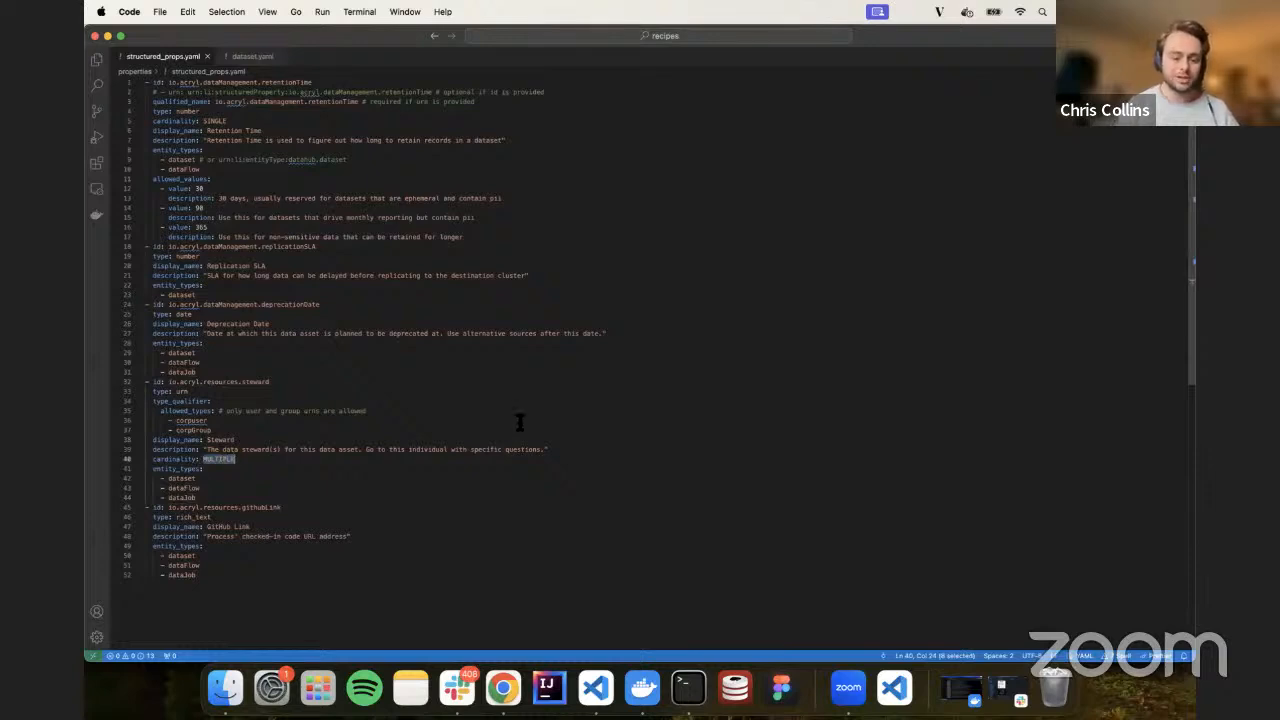
text(SING)
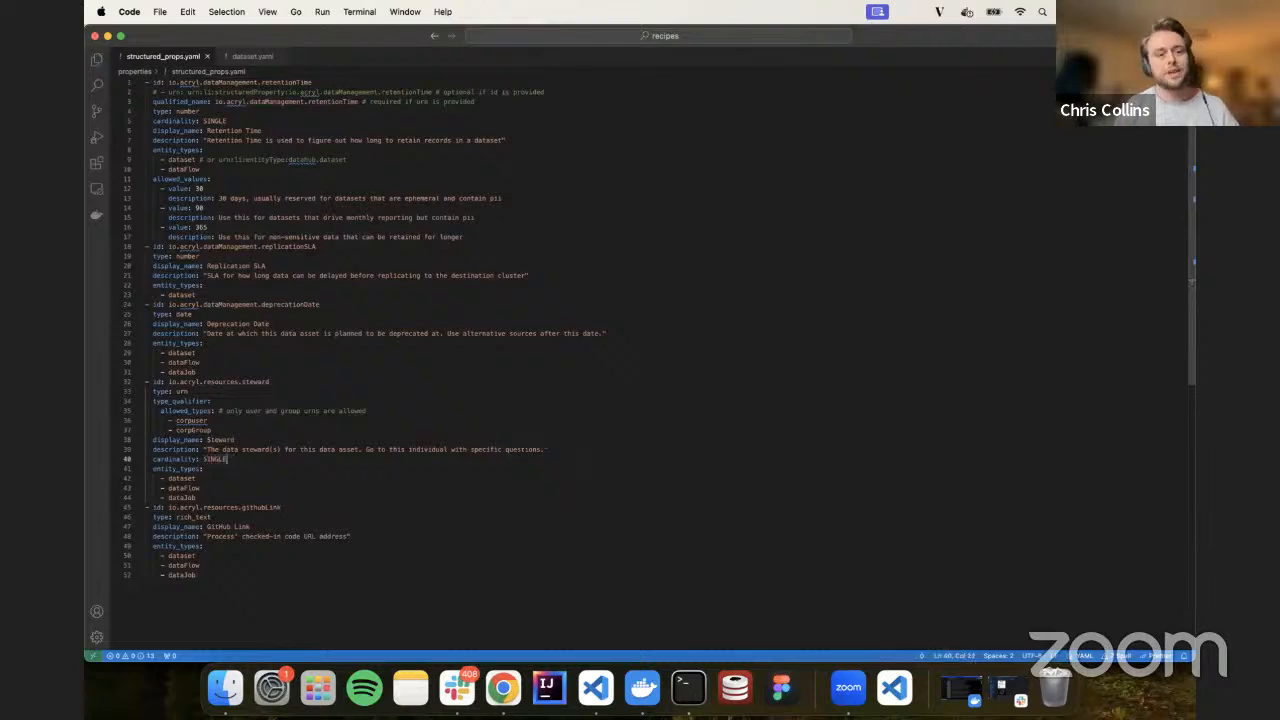
key(super+s)
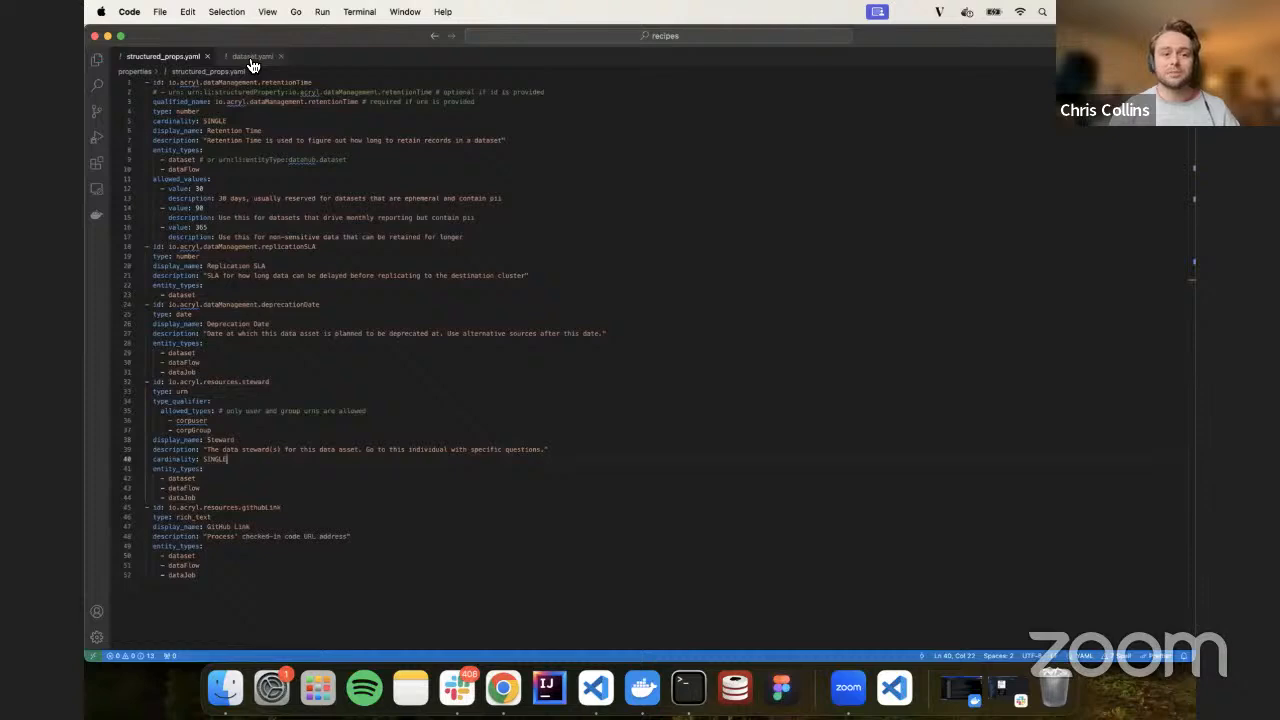
click(252, 56)
click(160, 56)
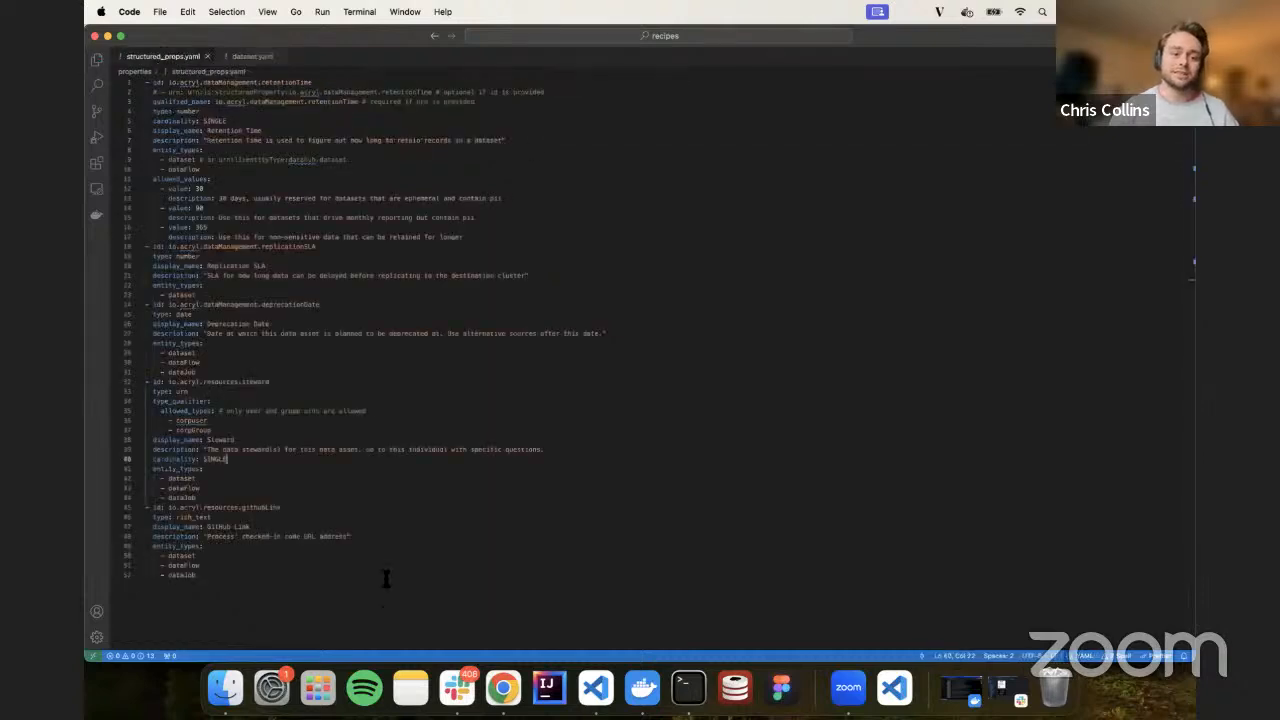
click(245, 58)
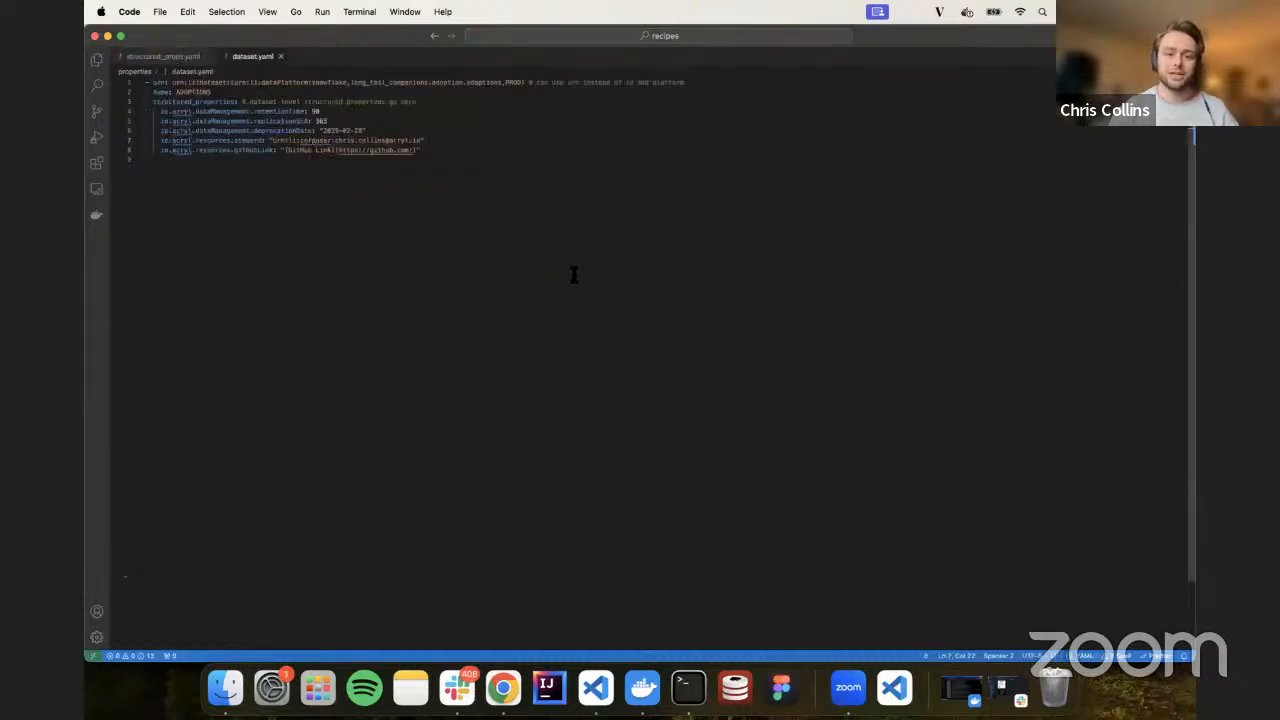
click(160, 56)
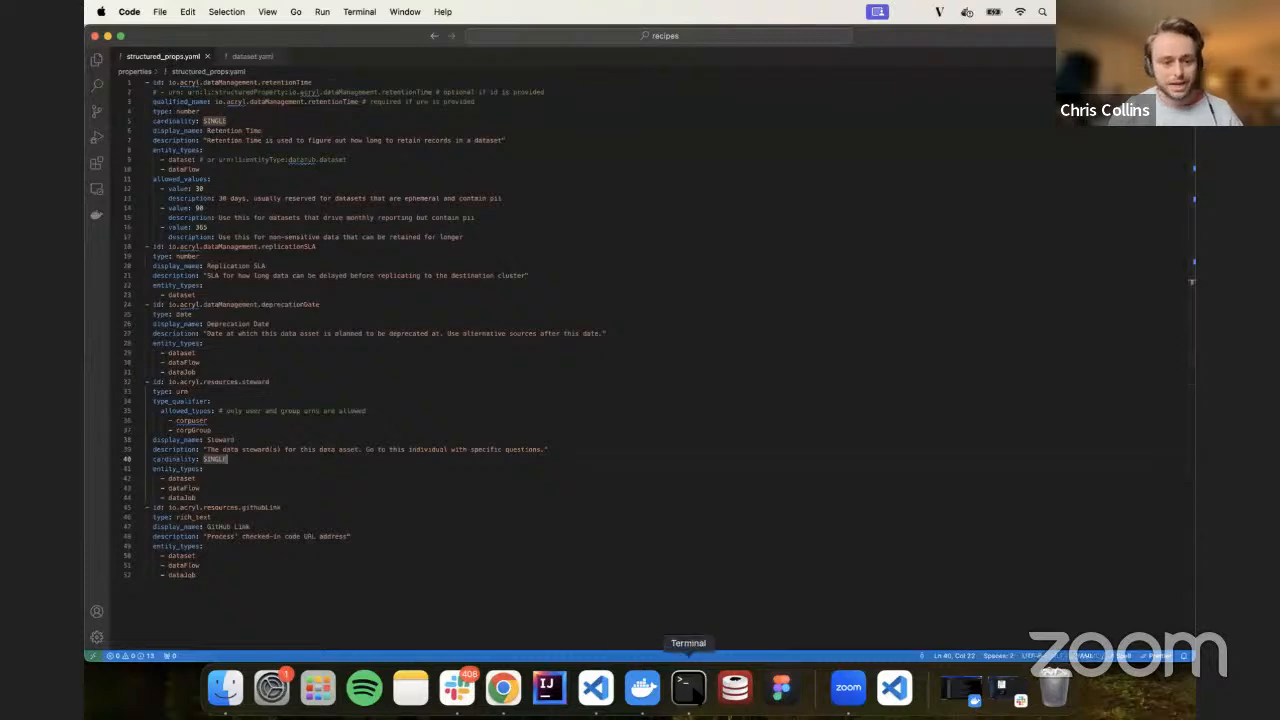
click(688, 686)
- Rerun datahub properties upsert and highlight the MULTI-to-SINGLE cardinality validation error
key(Up)
key(Return)
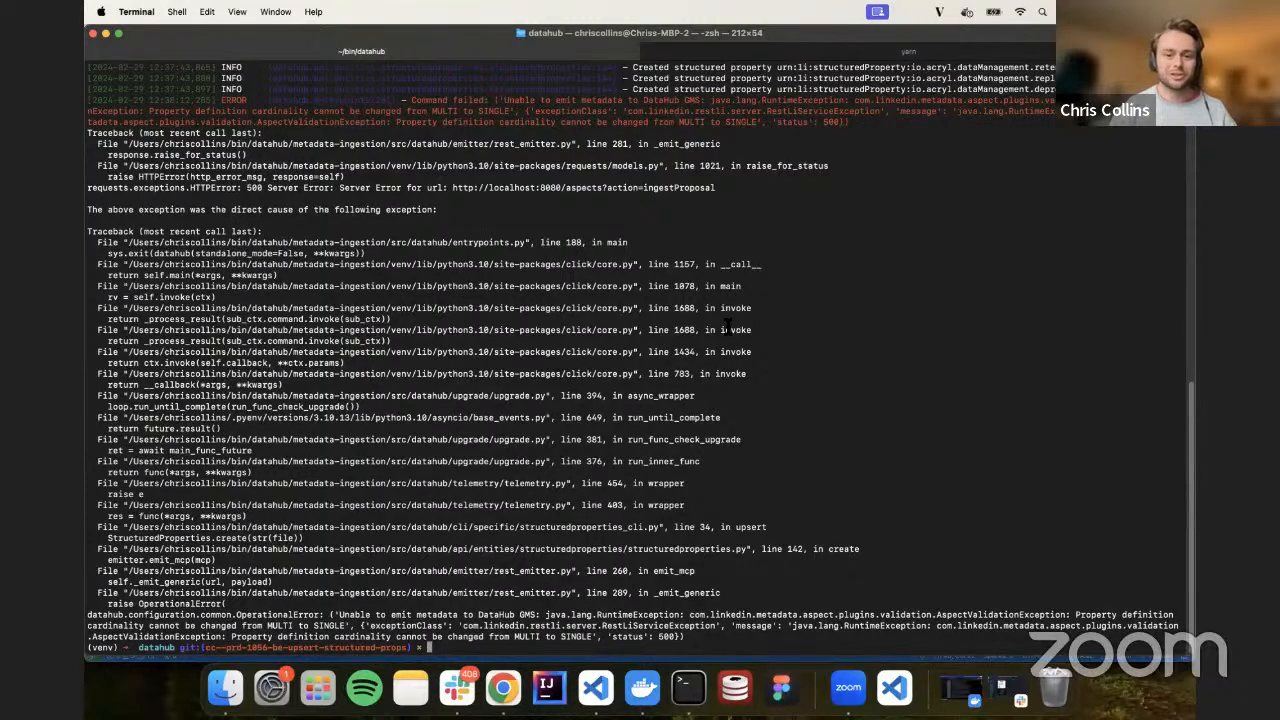
drag(850, 122, 410, 100)
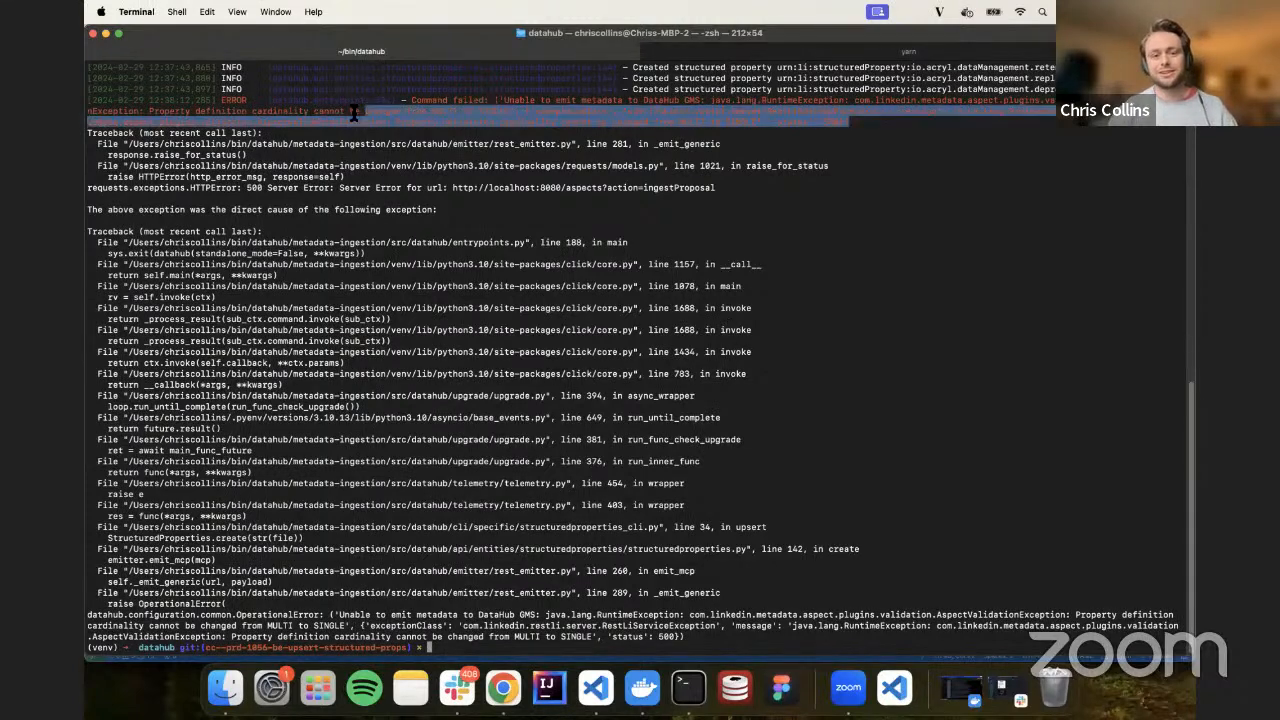
click(665, 307)
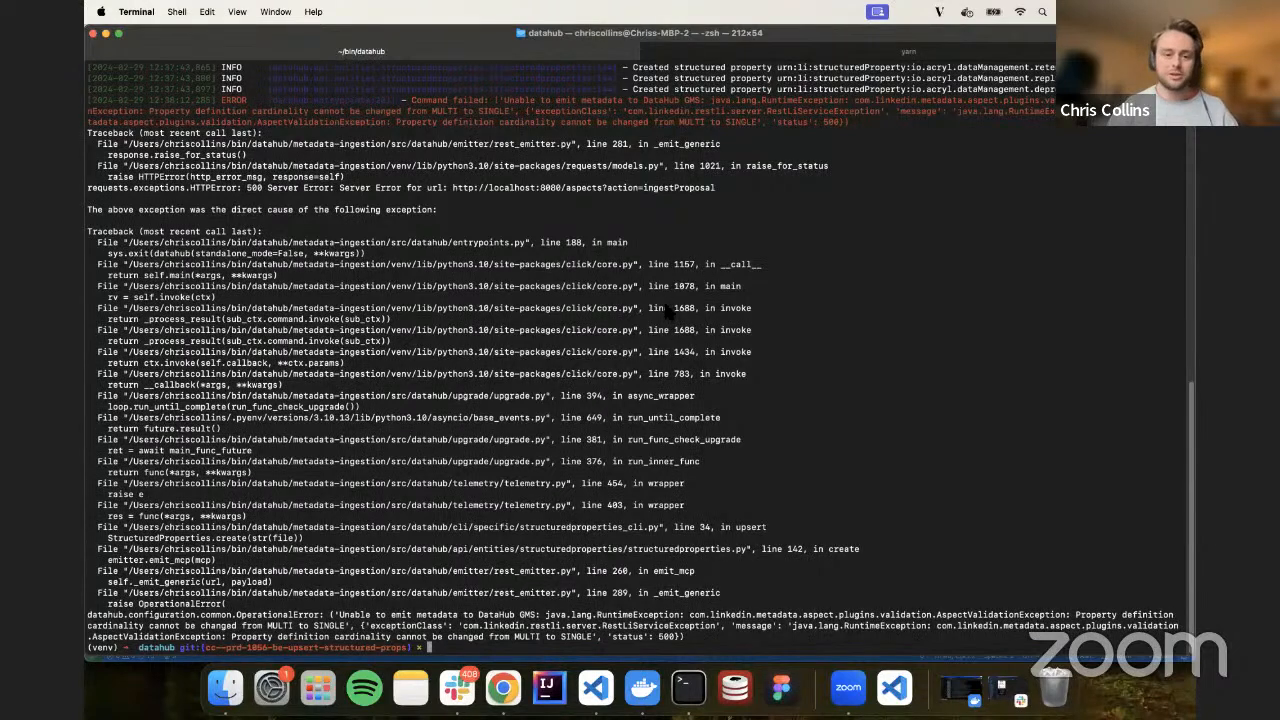
key(super+Tab)
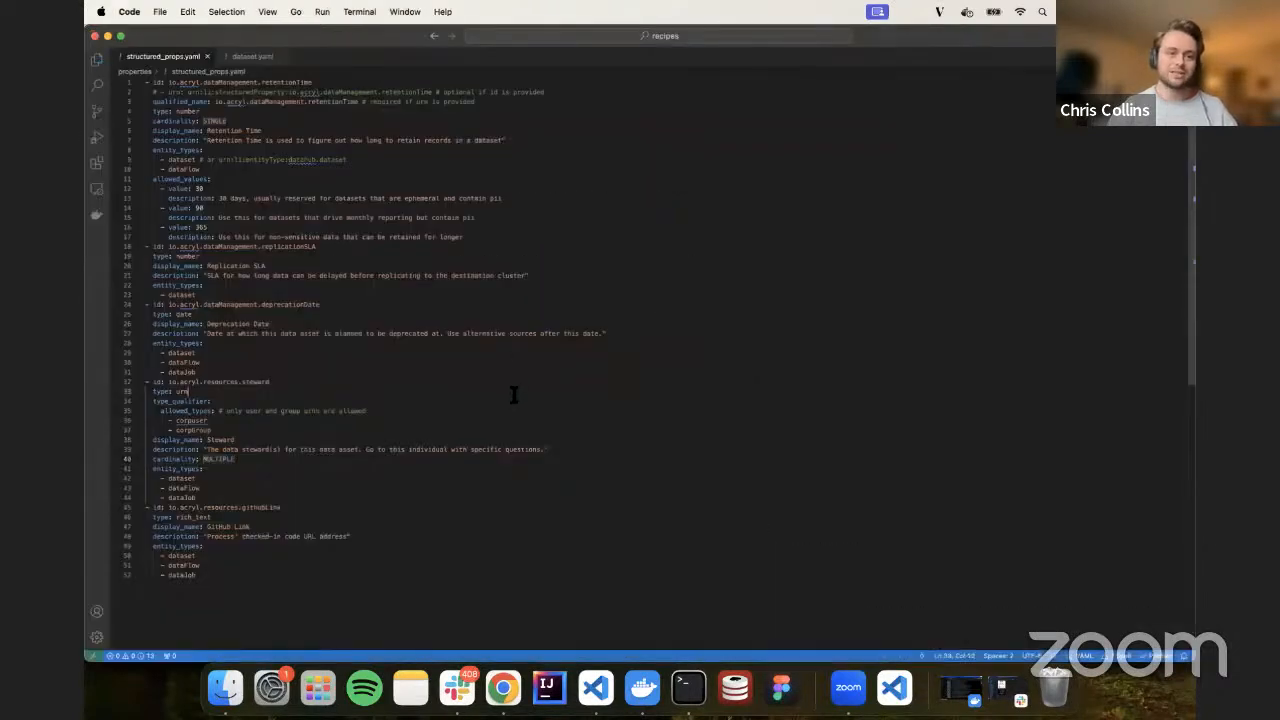
- Show dataset.yaml, then bring up the ADOPTIONS dataset page in DataHub in Chrome
click(470, 487)
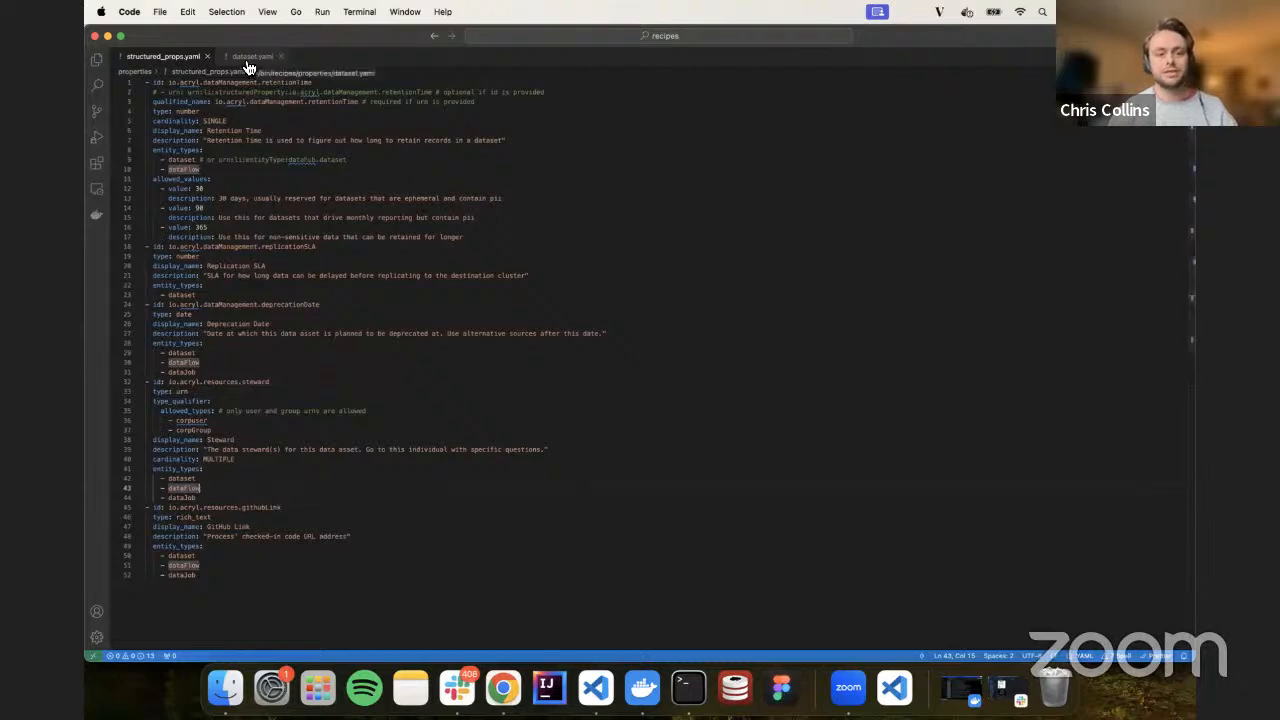
click(252, 56)
click(503, 687)
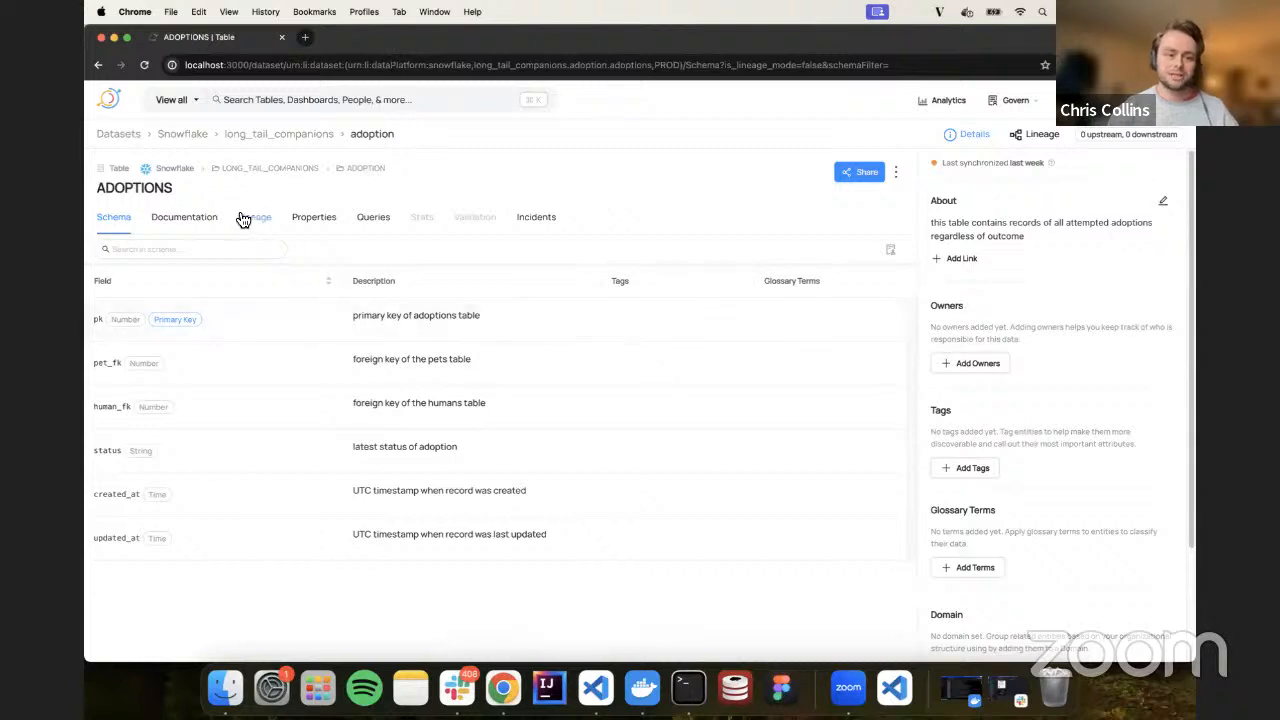
- Confirm the ADOPTIONS Properties tab shows no data, then return to dataset.yaml in VS Code
click(314, 217)
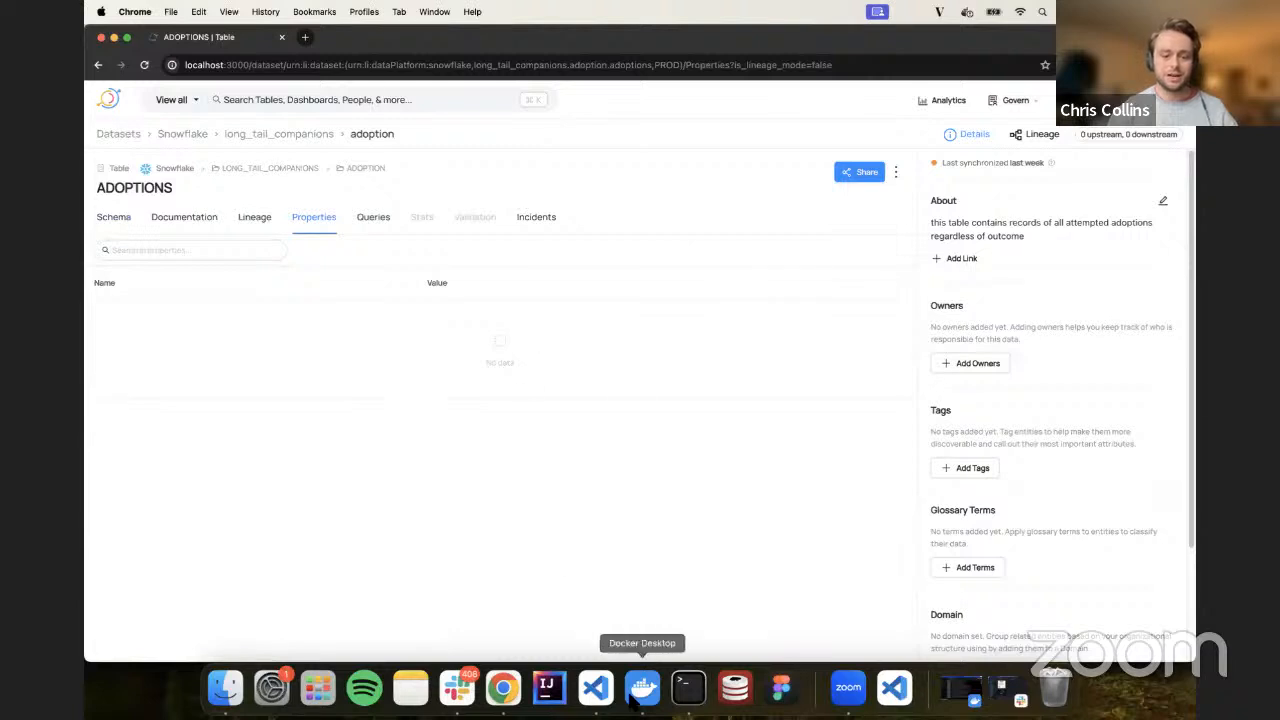
click(595, 688)
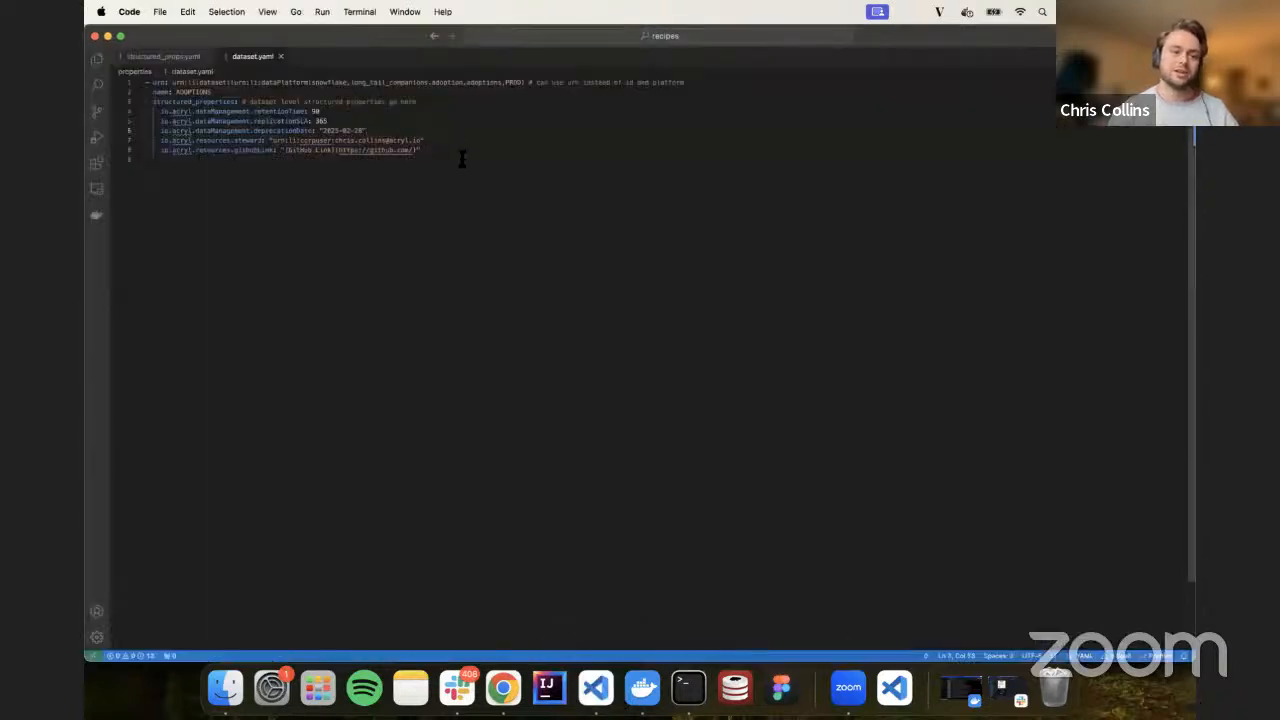
drag(420, 152, 88, 102)
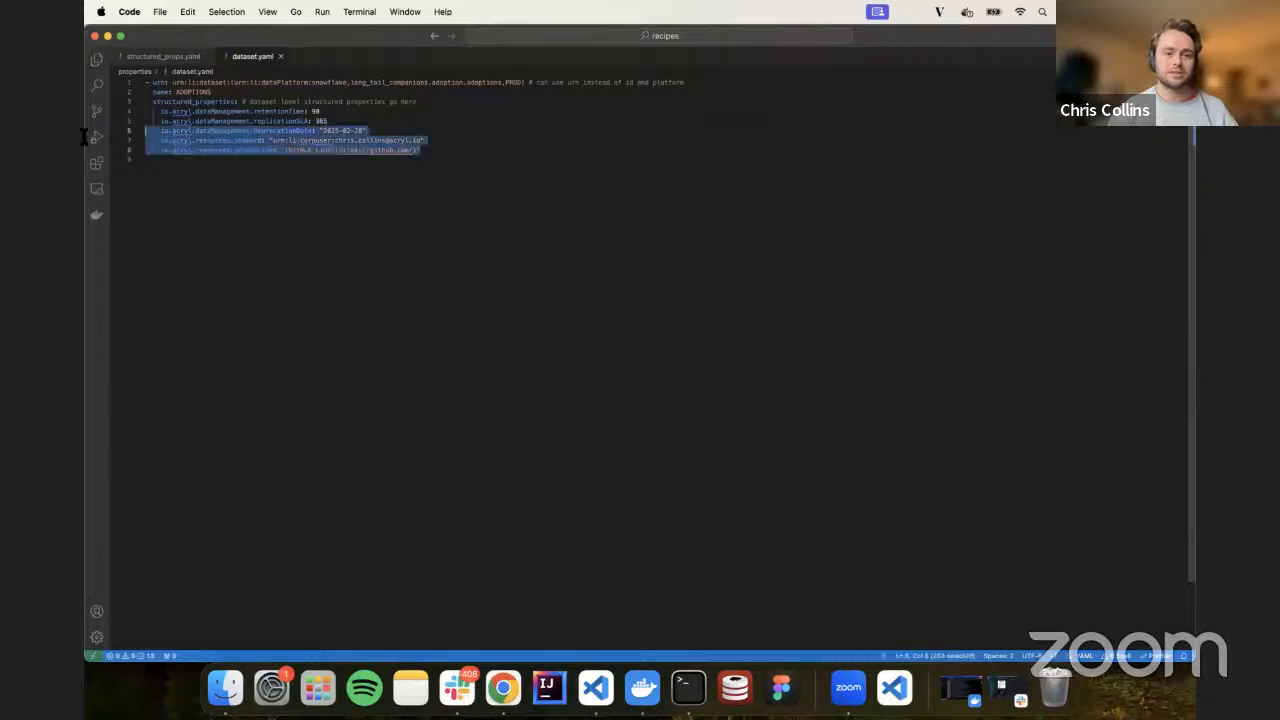
click(262, 117)
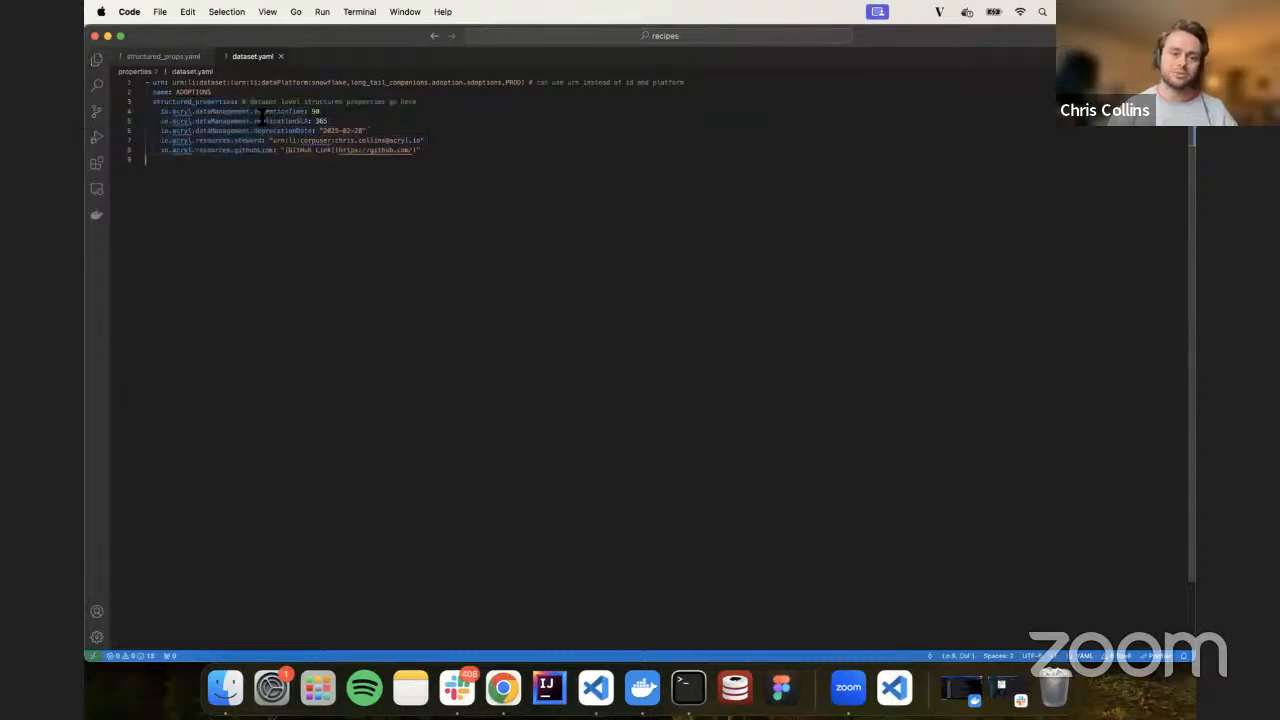
drag(305, 112, 160, 112)
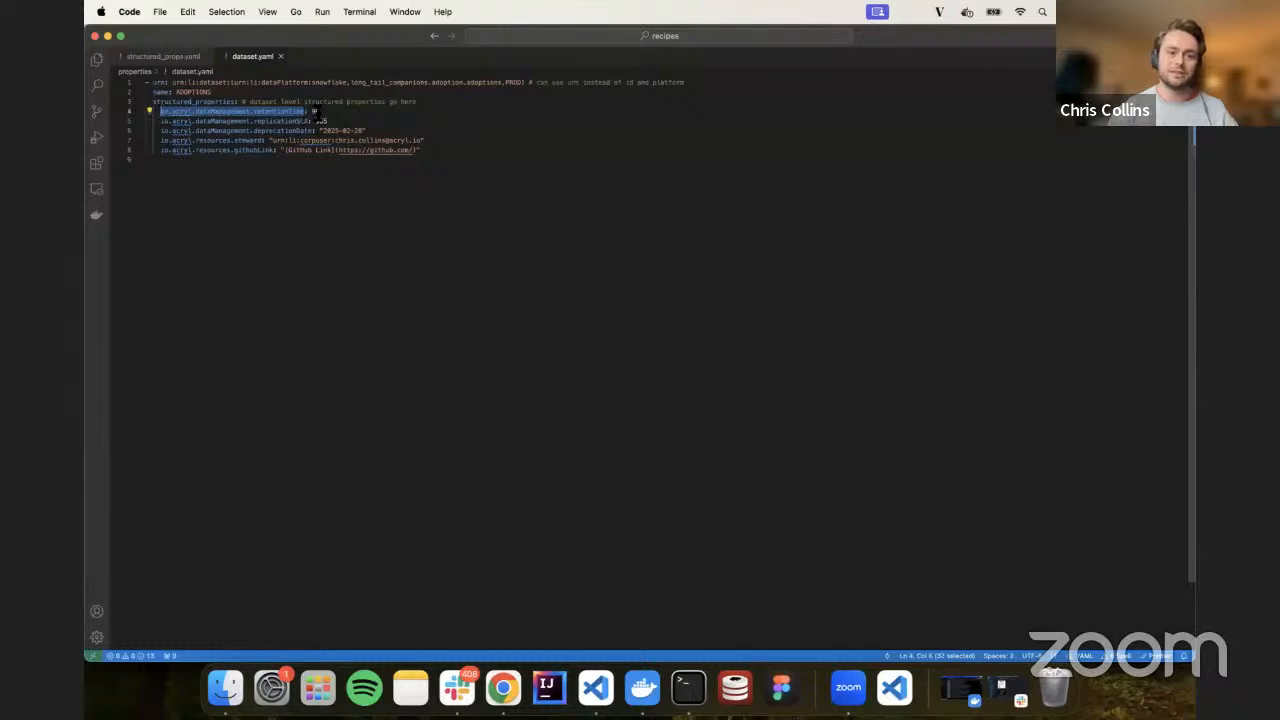
double_click(316, 111)
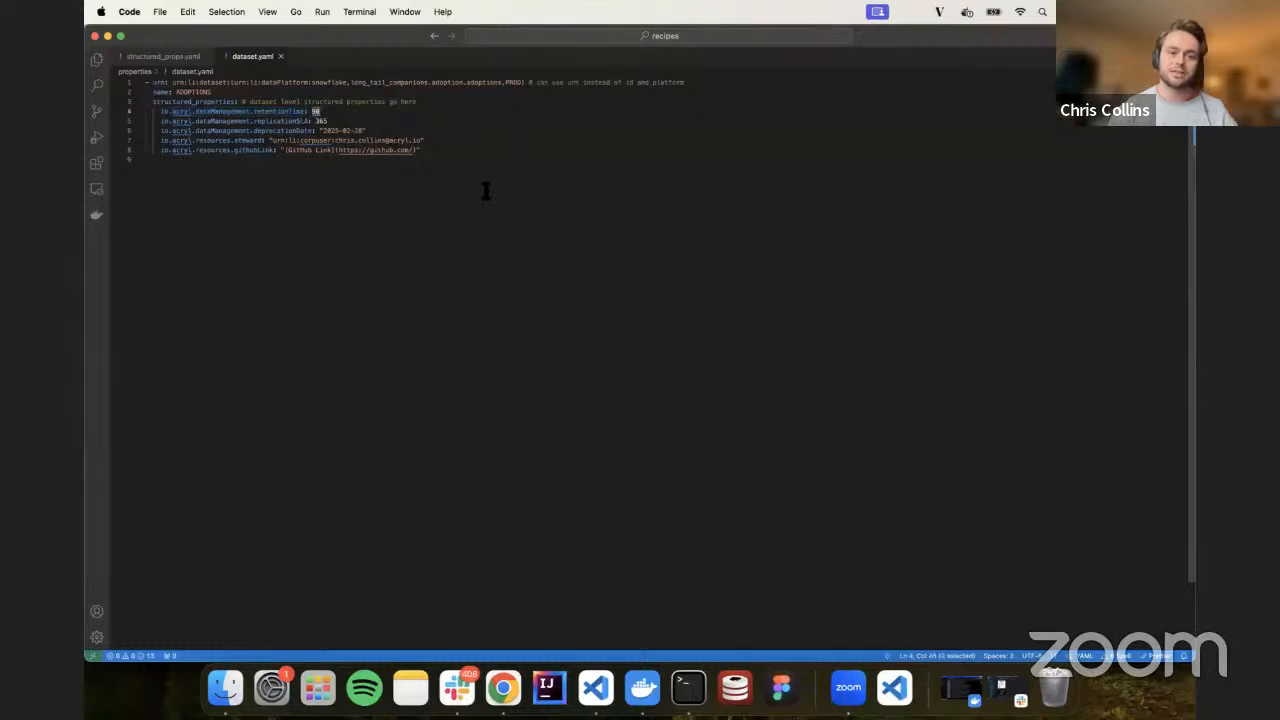
click(465, 149)
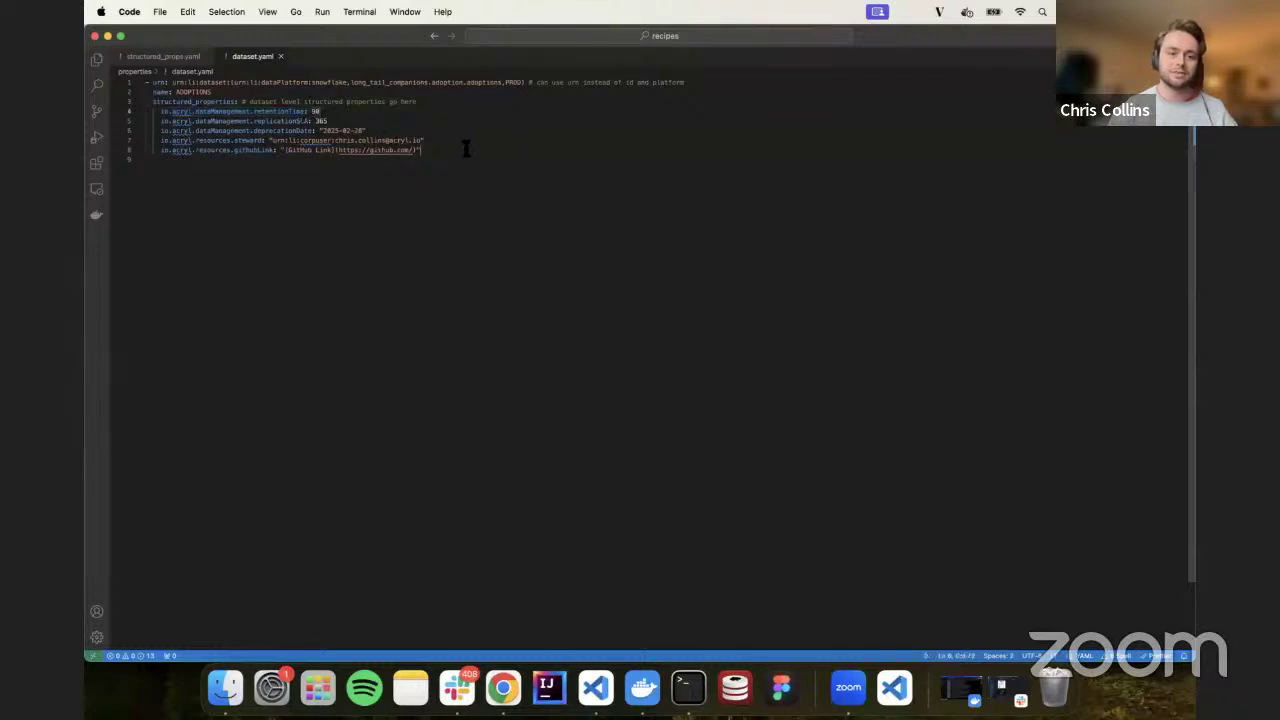
- Run datahub dataset upsert -f ../recipes/properties/dataset.yaml successfully and switch to DataHub
click(688, 688)
text(datahub dataset upsert -f ../recipes/properties/dataset.yaml)
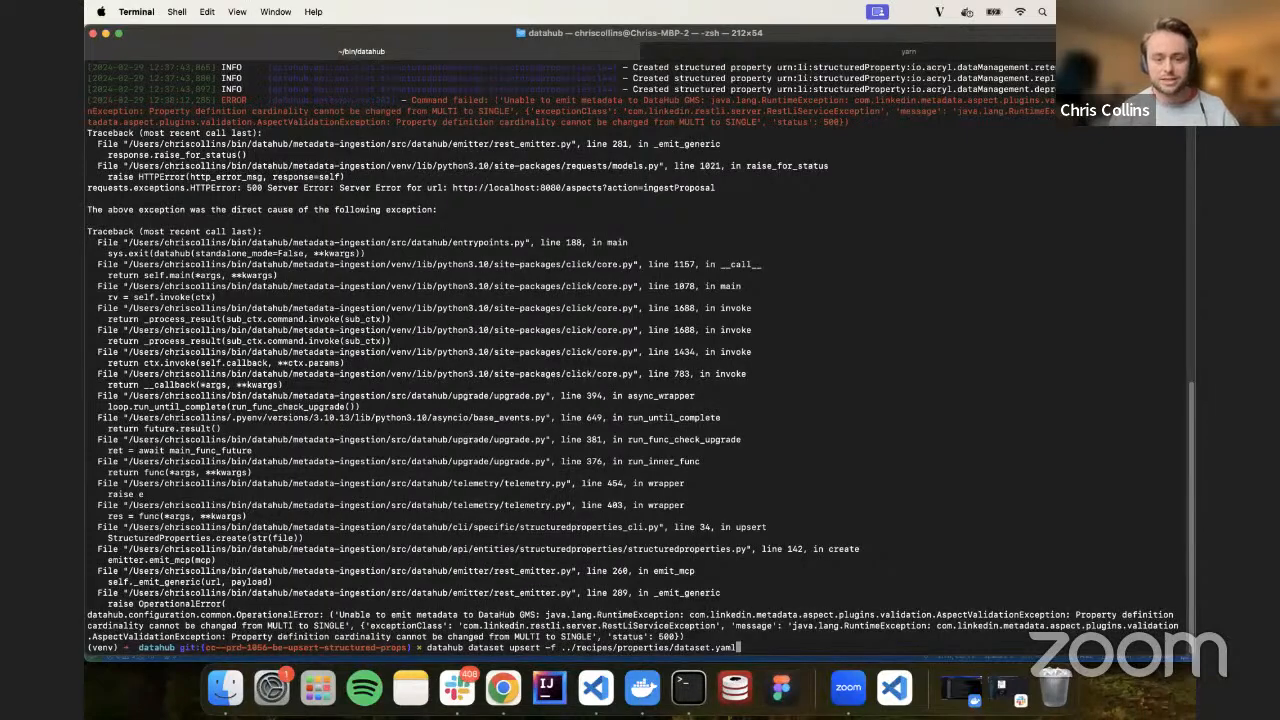
key(Return)
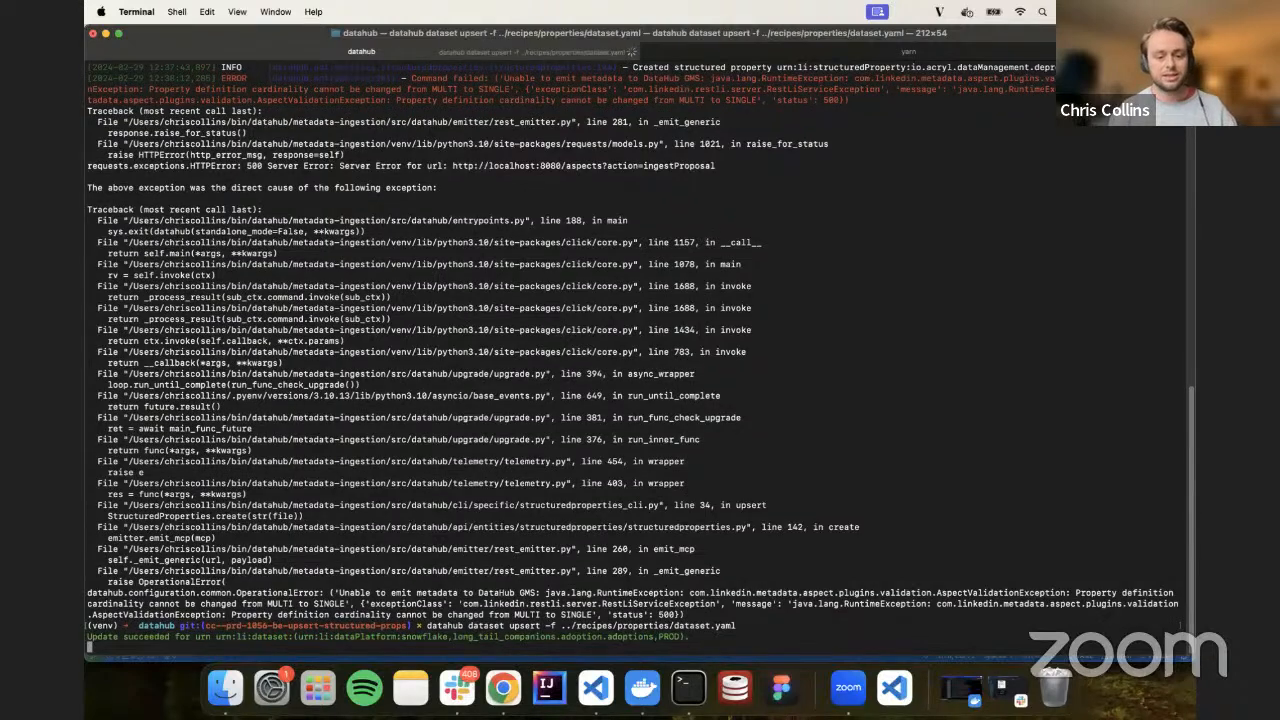
key(super+Tab)
key(super+Tab)
- Reload the page and expand io.acryl, dataManagement and resources to show all five properties
key(super+r)
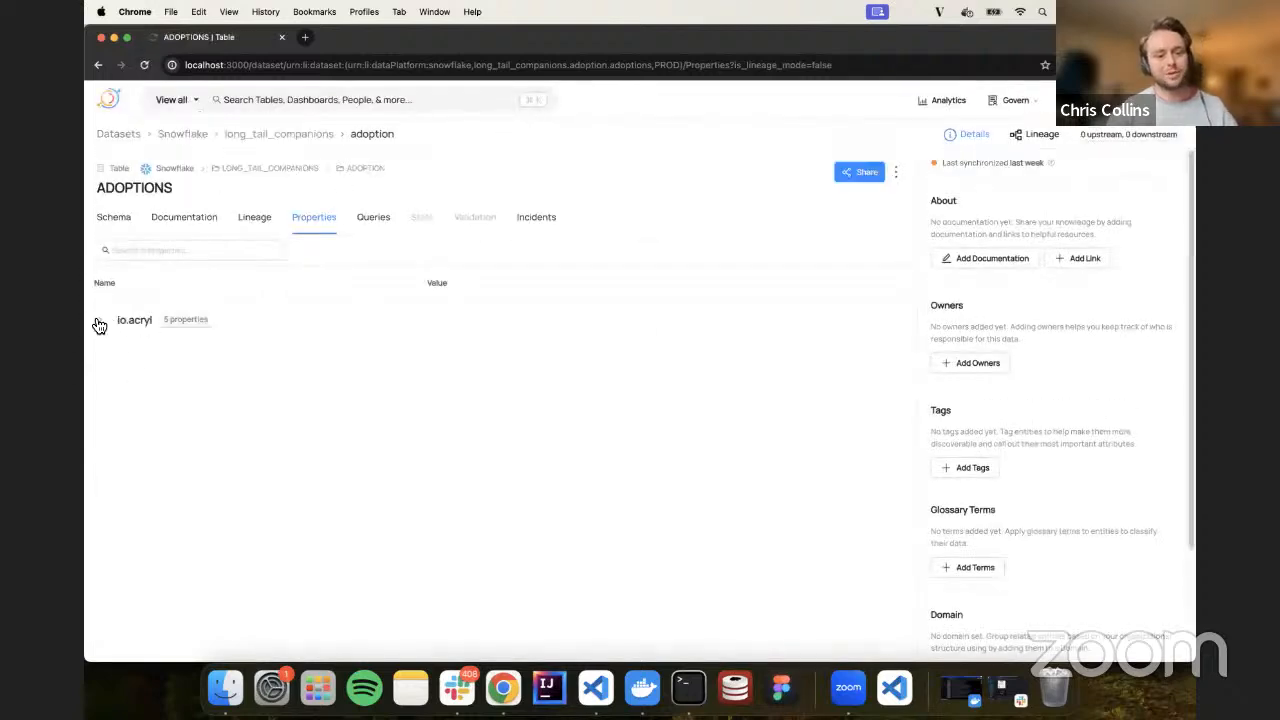
click(101, 320)
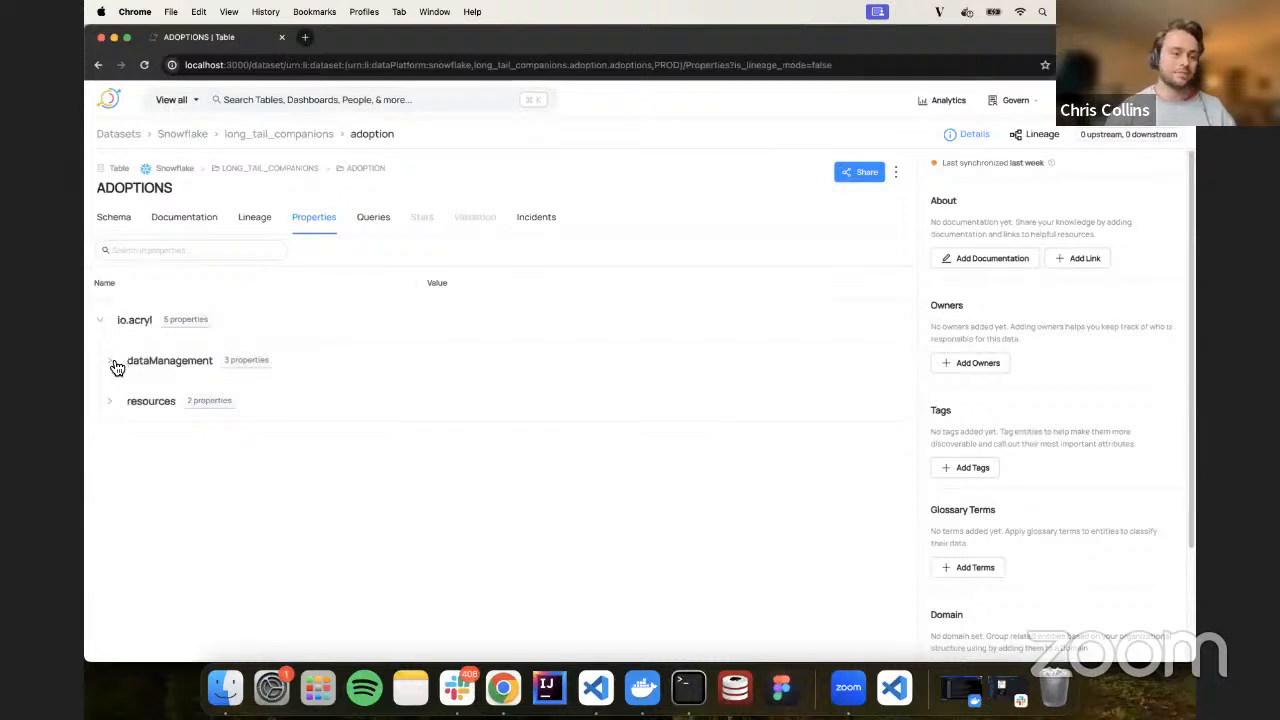
click(117, 367)
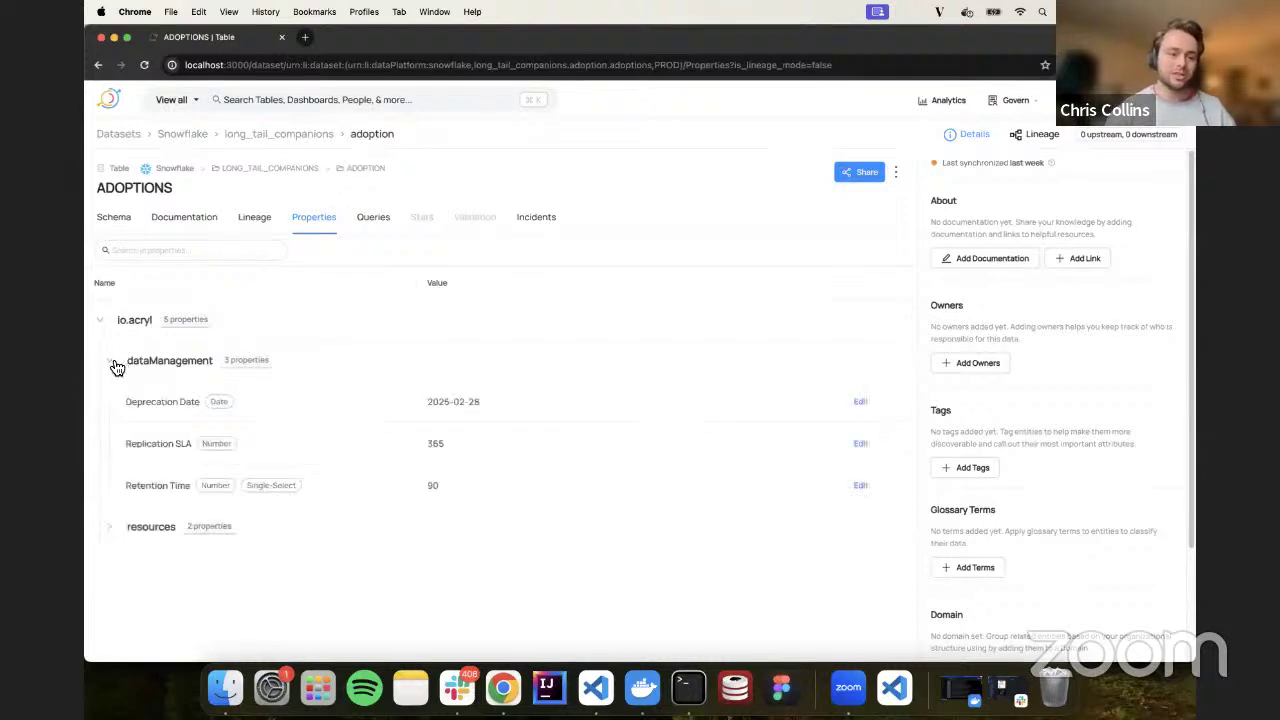
click(113, 530)
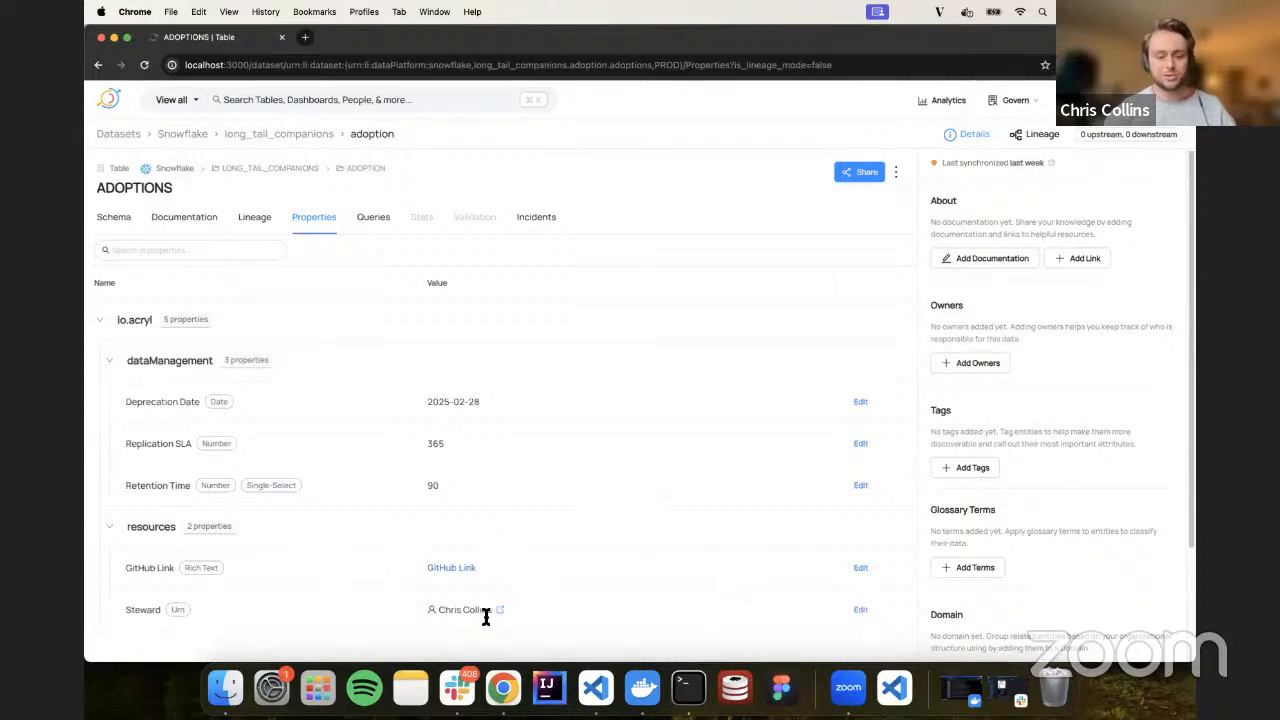
click(861, 610)
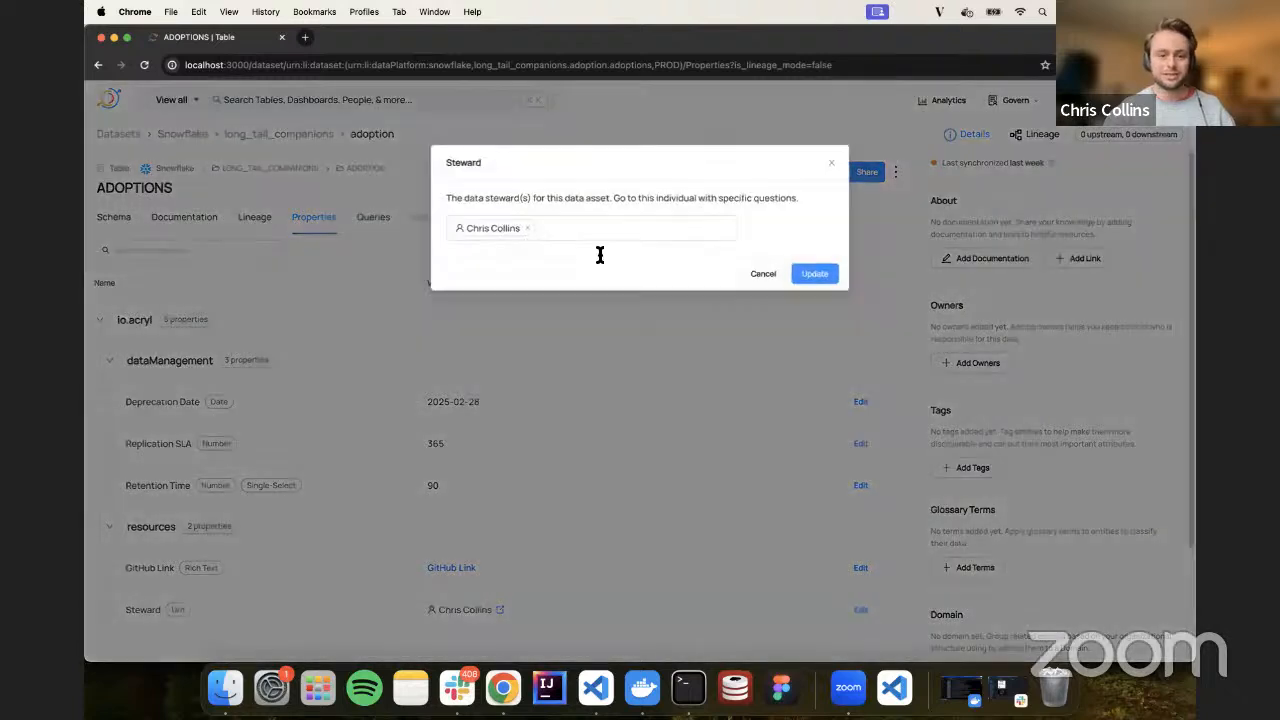
click(590, 234)
text(d)
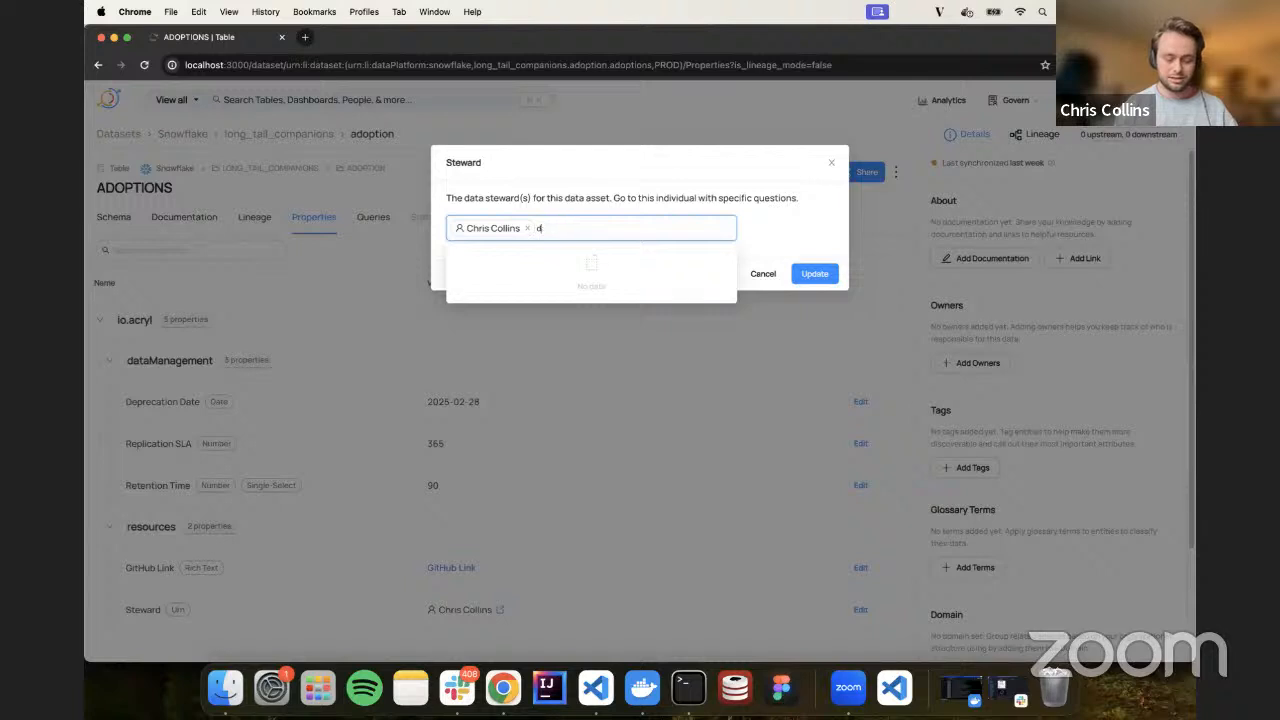
text(admin)
right_click(574, 275)
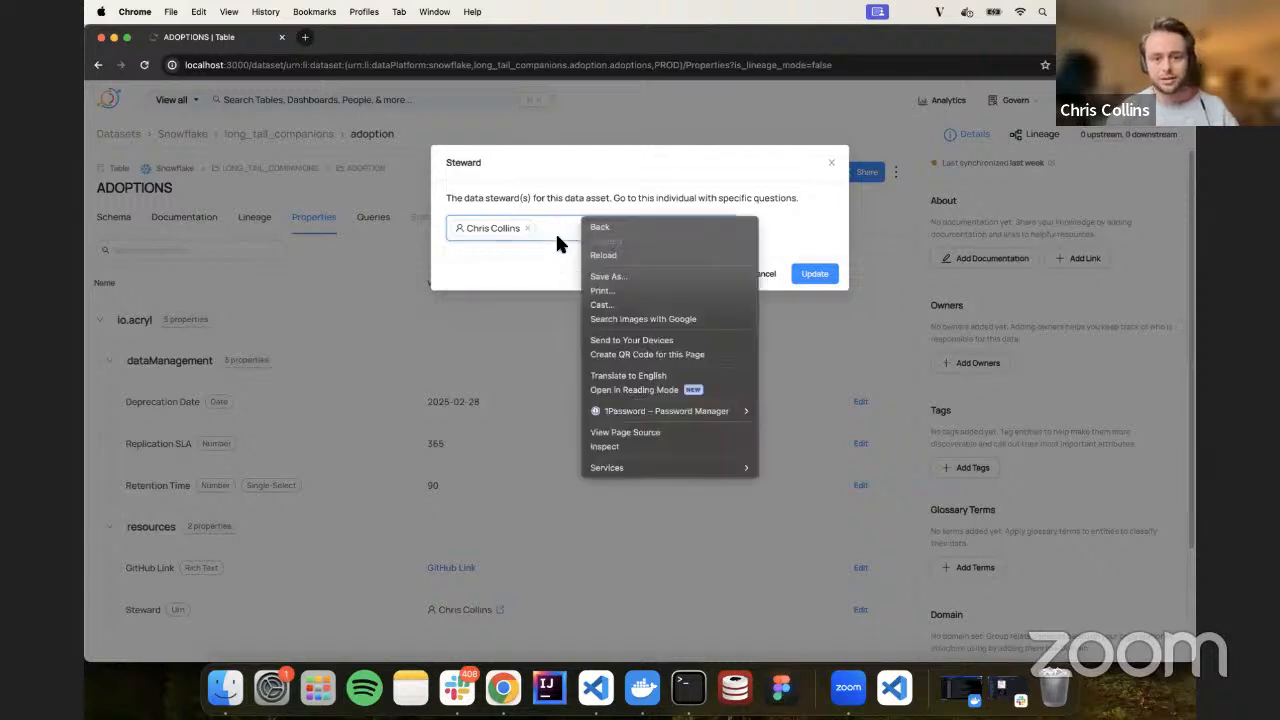
click(555, 231)
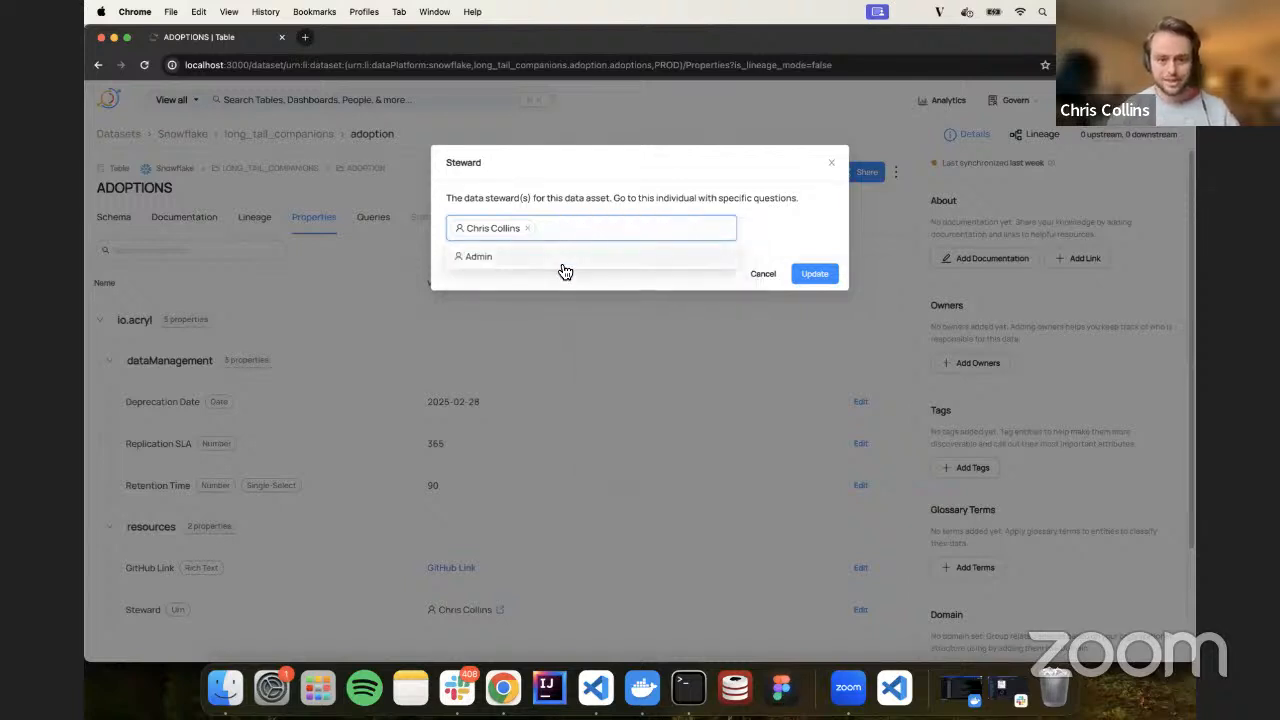
click(478, 256)
click(814, 273)
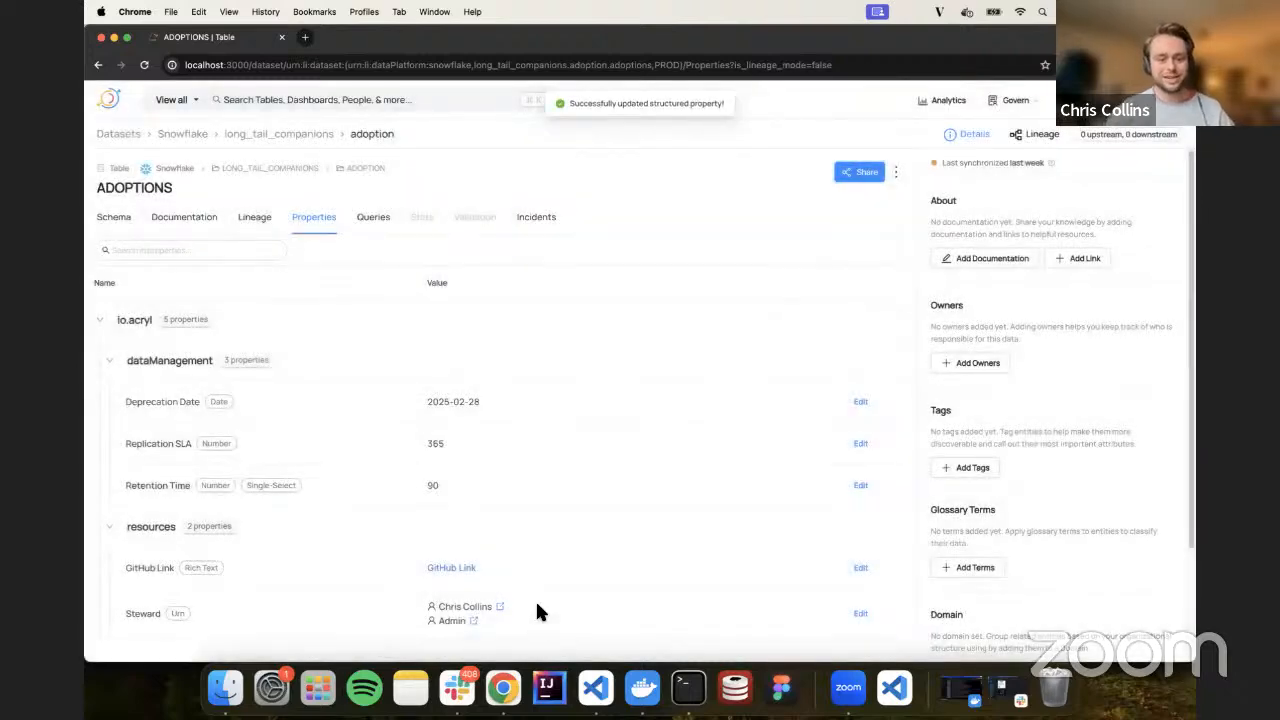
- Set the Deprecation Date to February 12, 2025 and save it
click(860, 401)
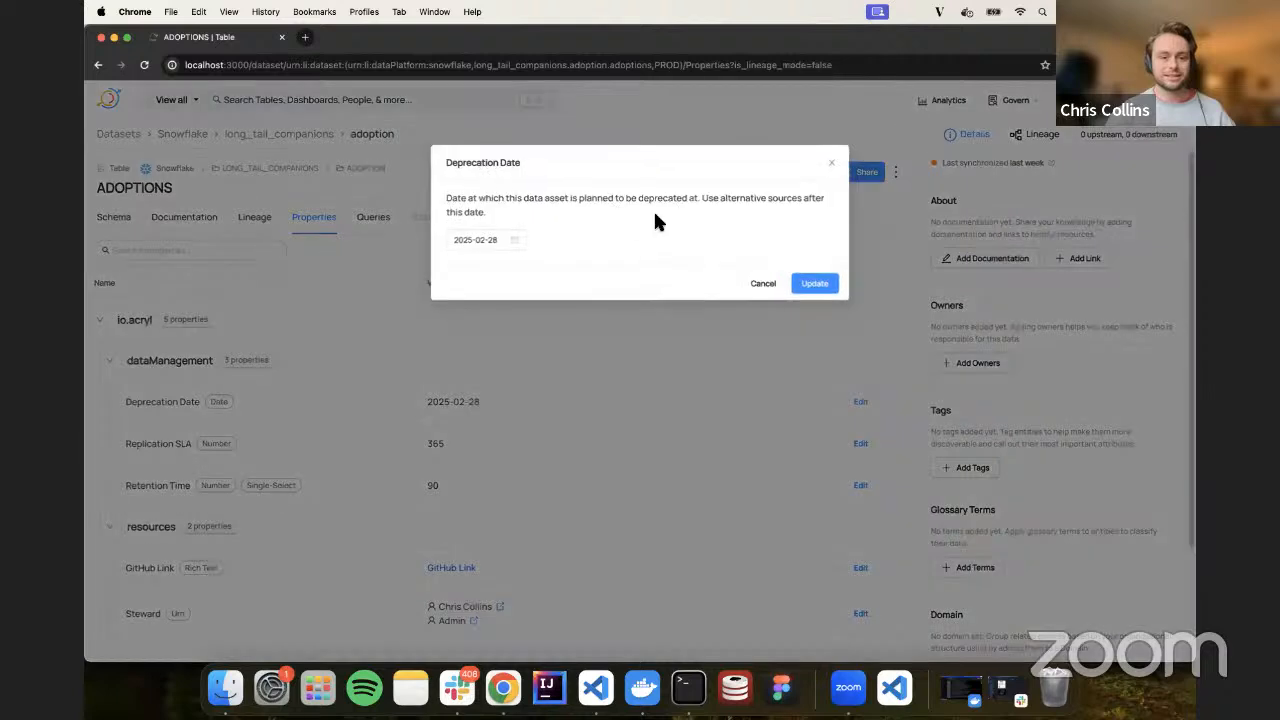
click(478, 240)
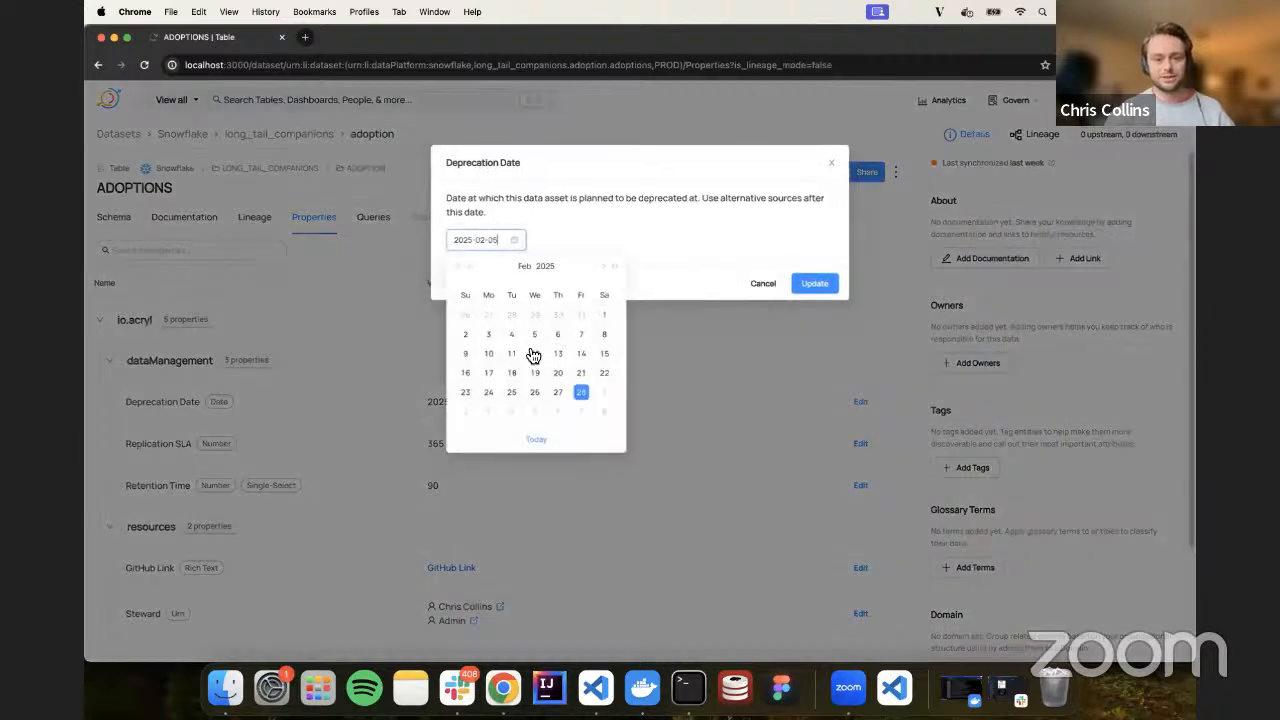
click(534, 353)
click(814, 283)
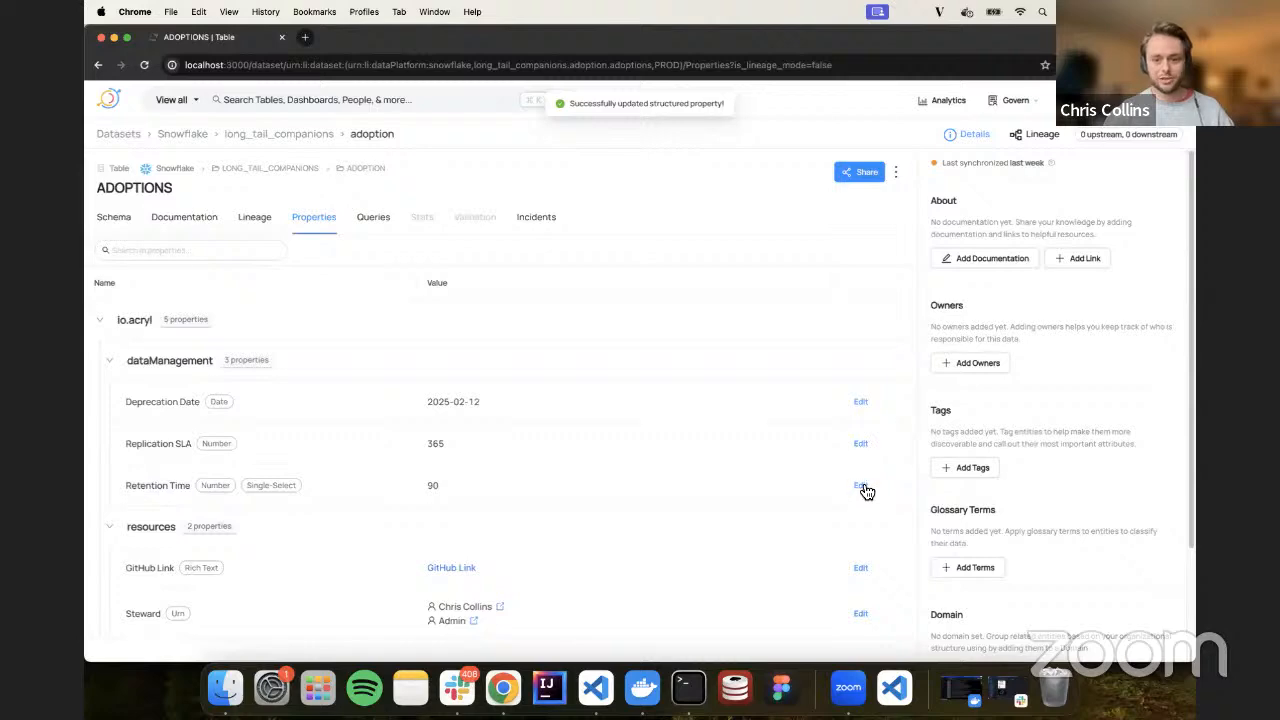
- Set Retention Time to 365 and save; leave GitHub Link unchanged
click(866, 490)
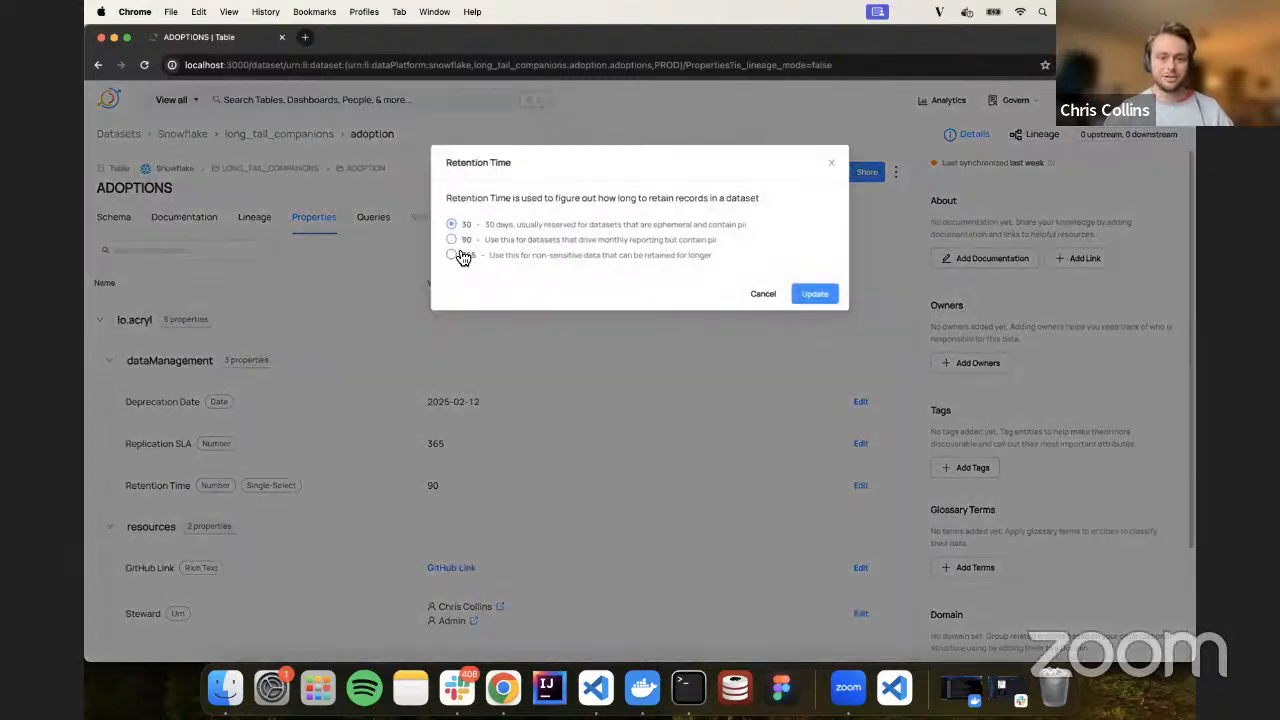
click(451, 255)
click(815, 293)
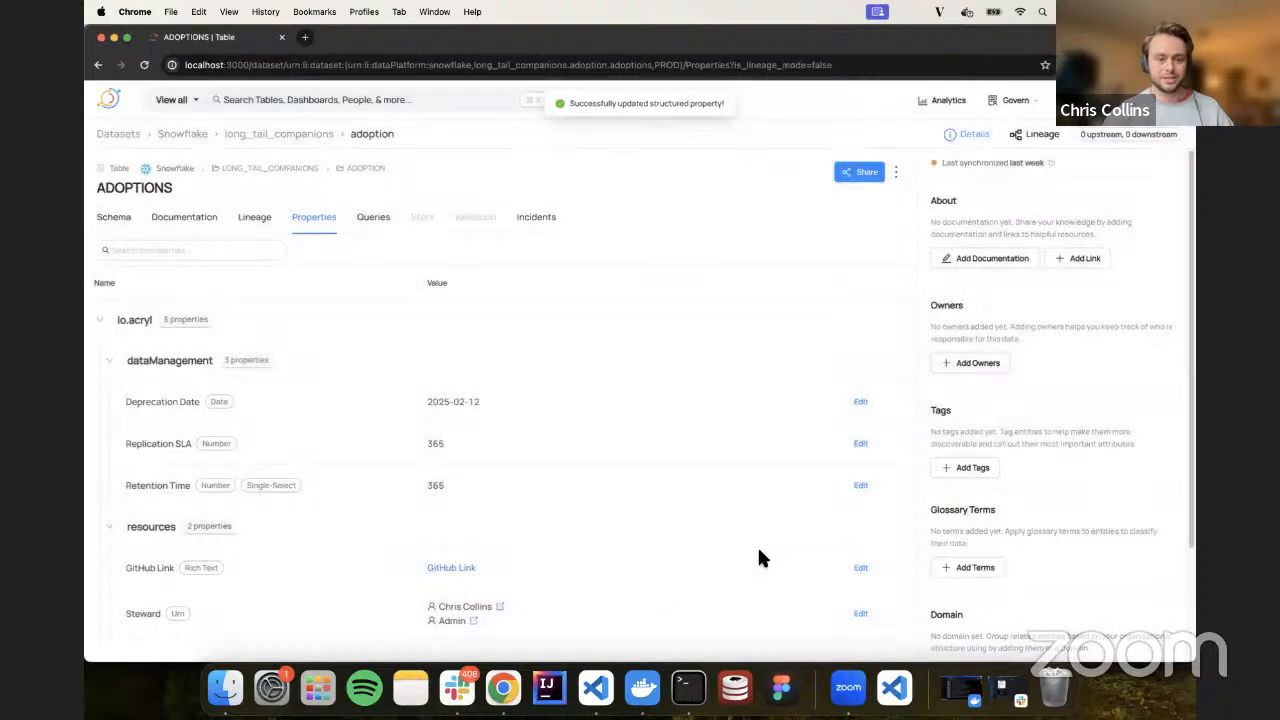
click(861, 570)
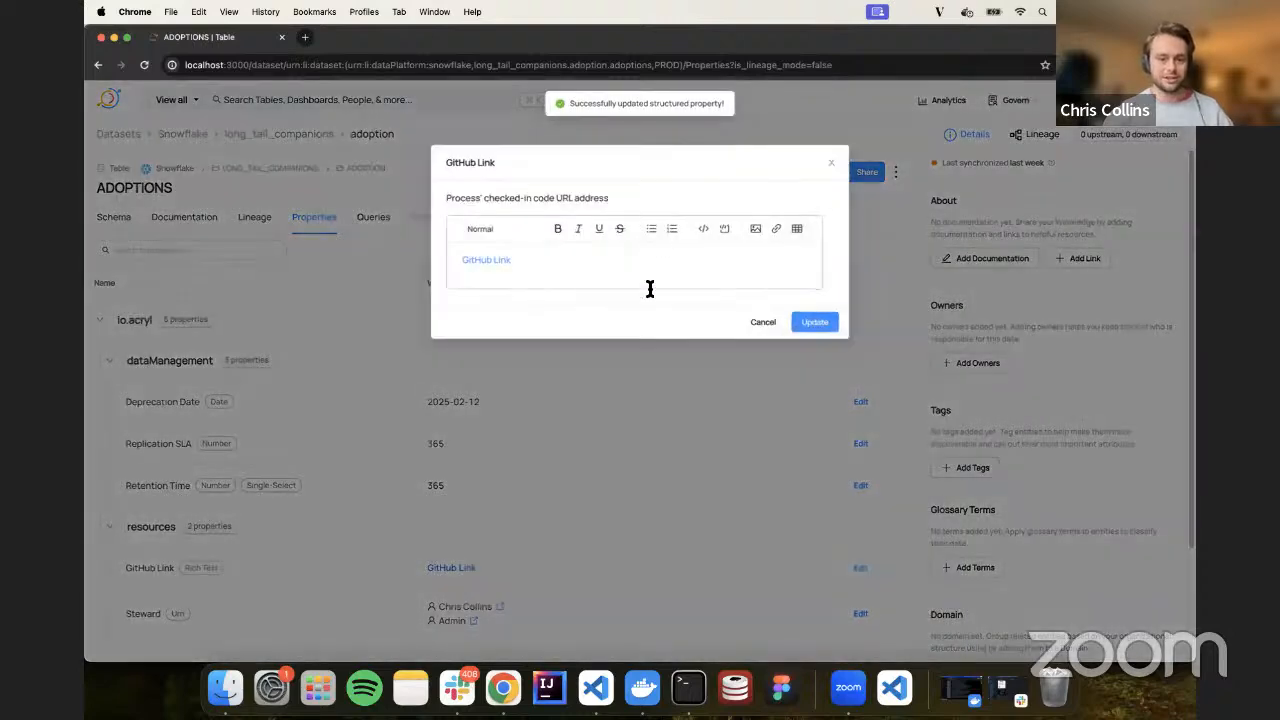
click(835, 168)
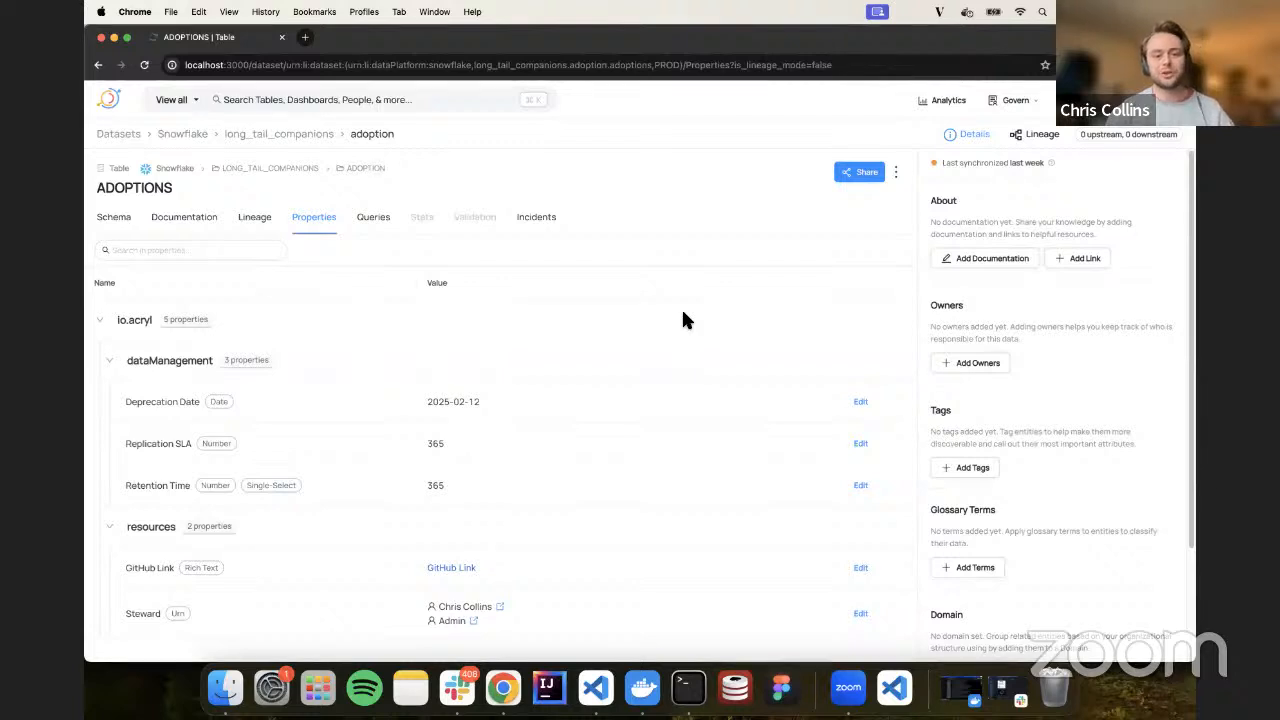
- Switch to VS Code, replace the deprecationDate day with an invalid string, and save dataset.yaml
key(super+Tab)
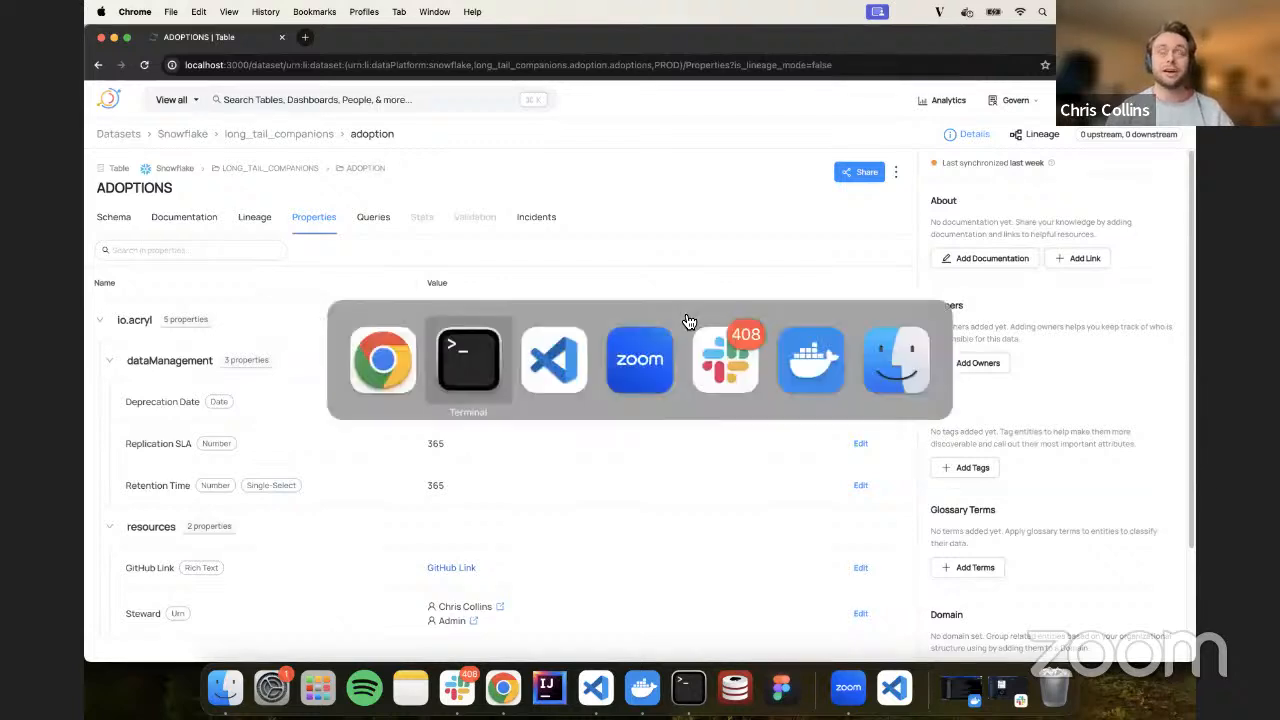
key(Tab)
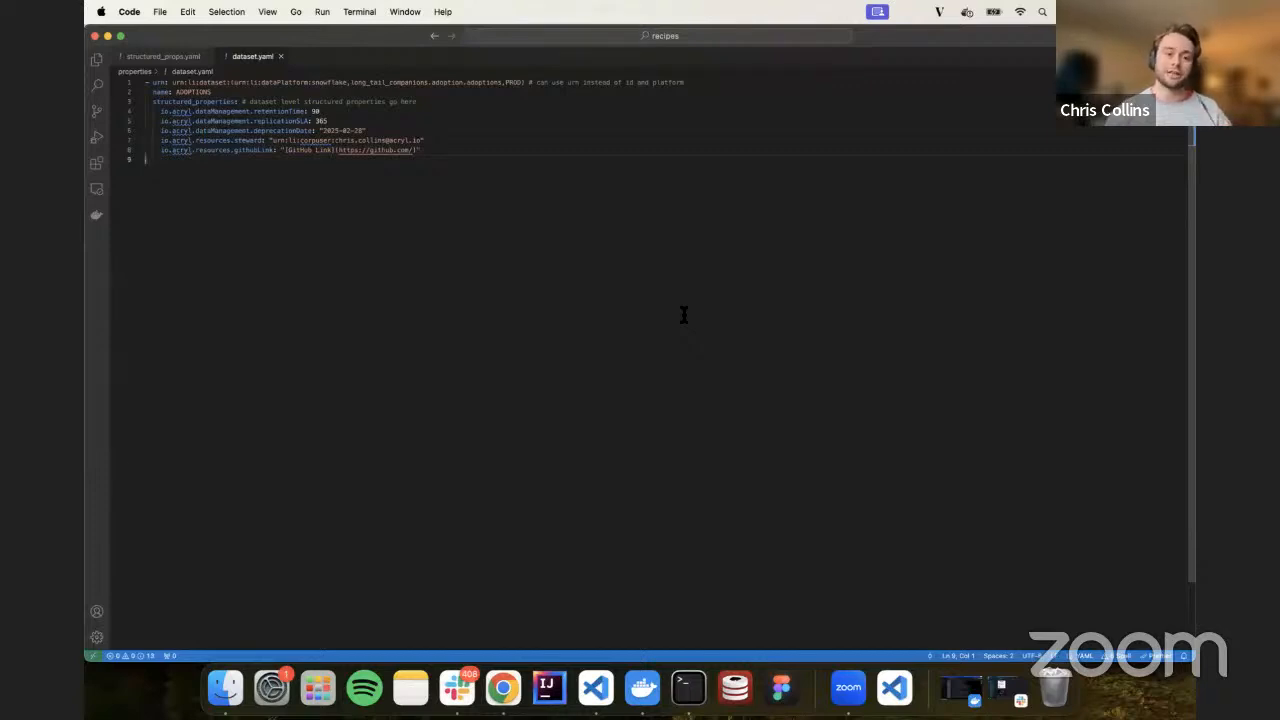
double_click(360, 131)
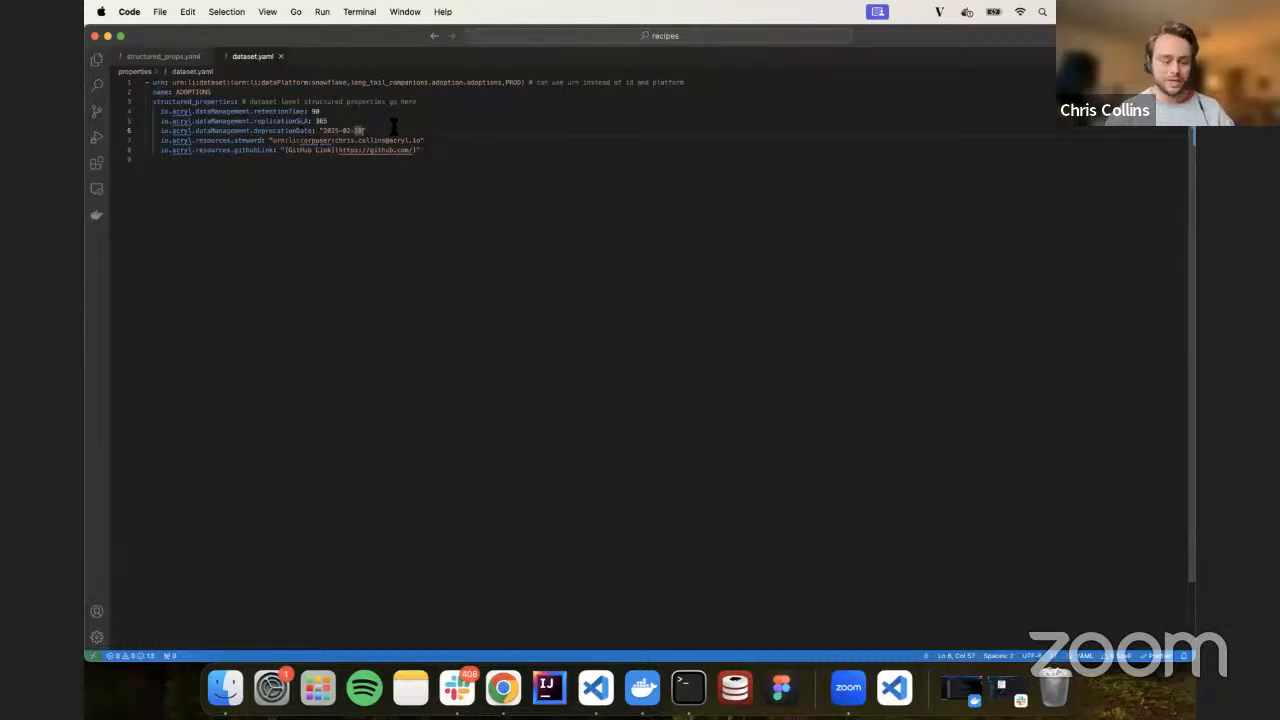
text(28gfdgsfdsgfg)
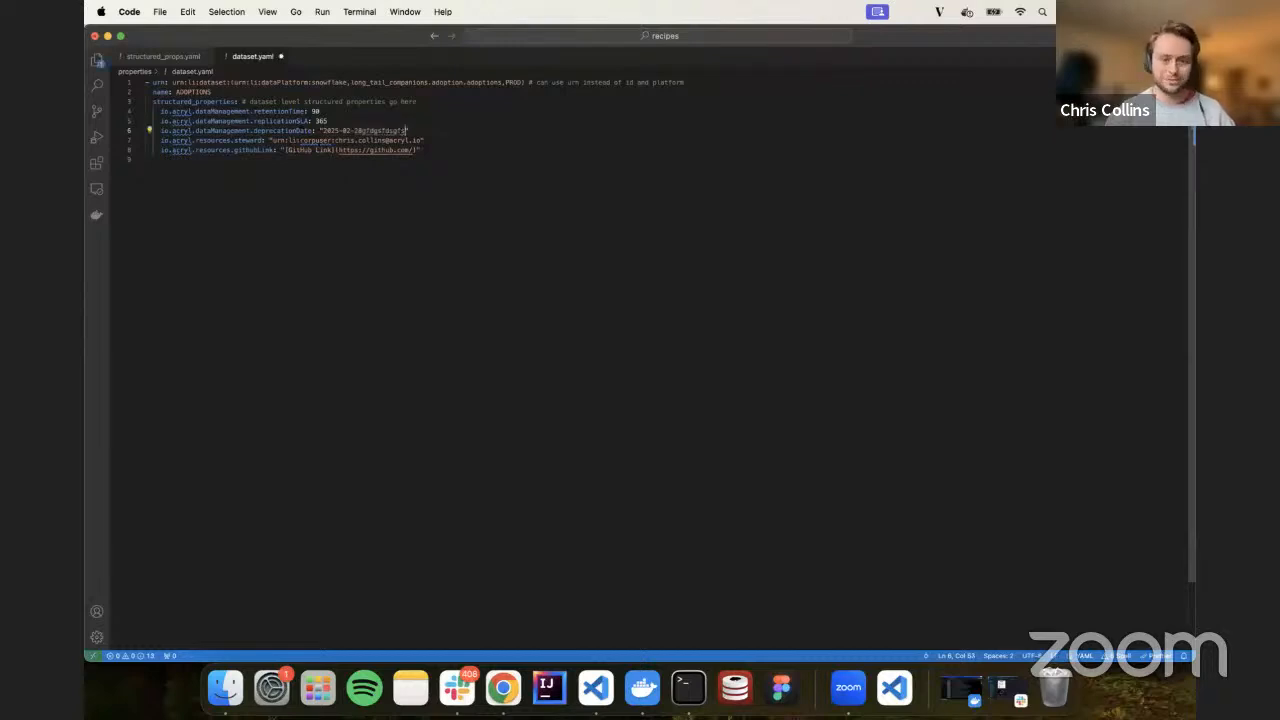
key(super+s)
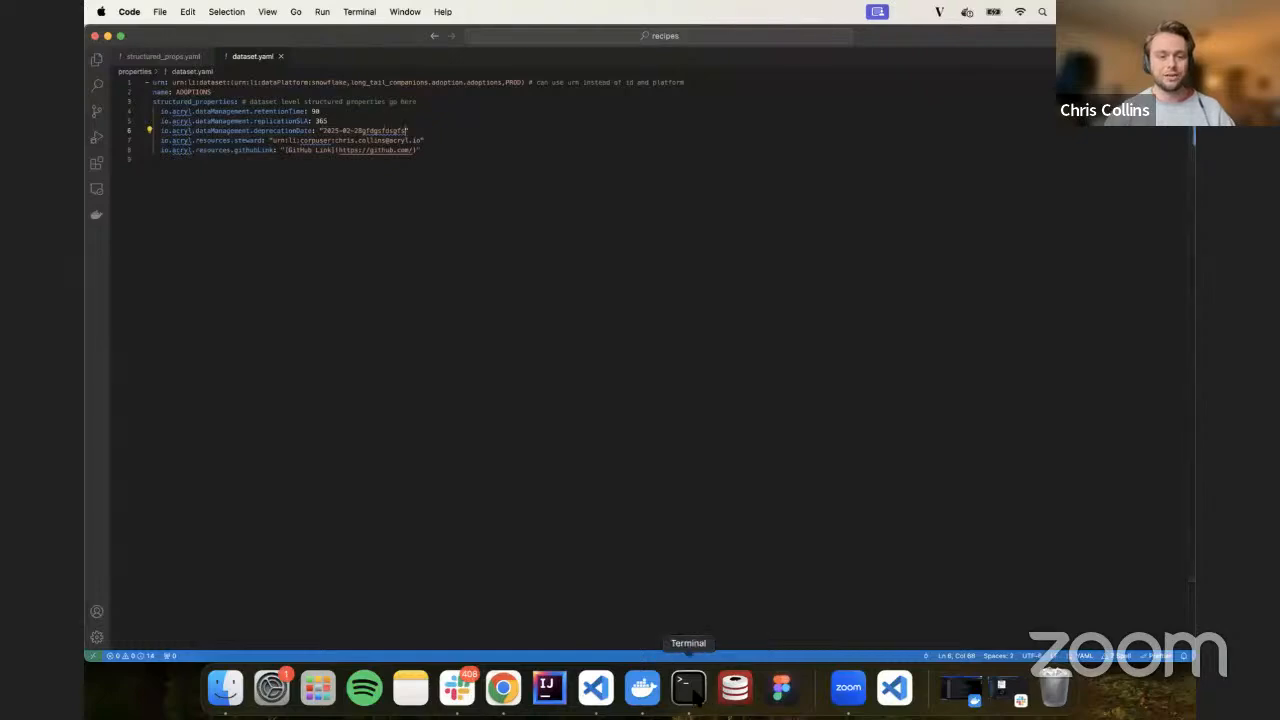
- Rerun 'datahub dataset upsert -f ../recipes/properties/dataset.yaml' and highlight the YYYY-MM-DD validation error
click(688, 688)
key(Up)
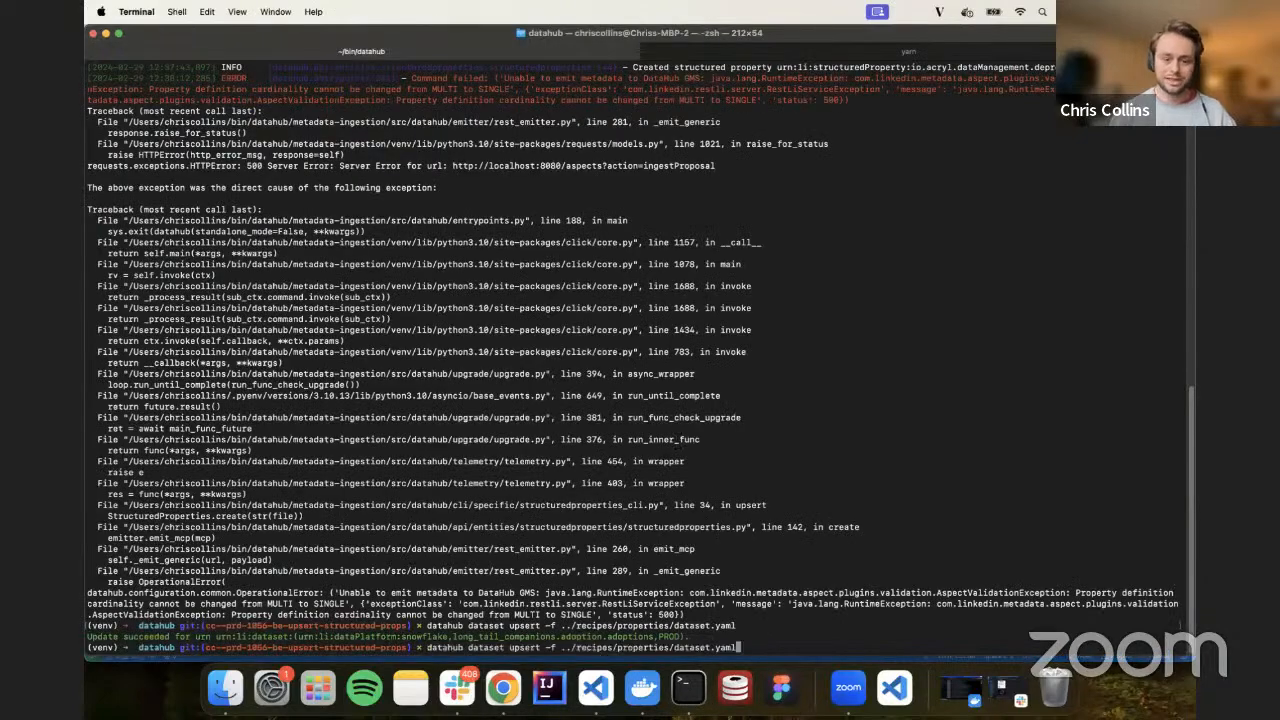
key(Return)
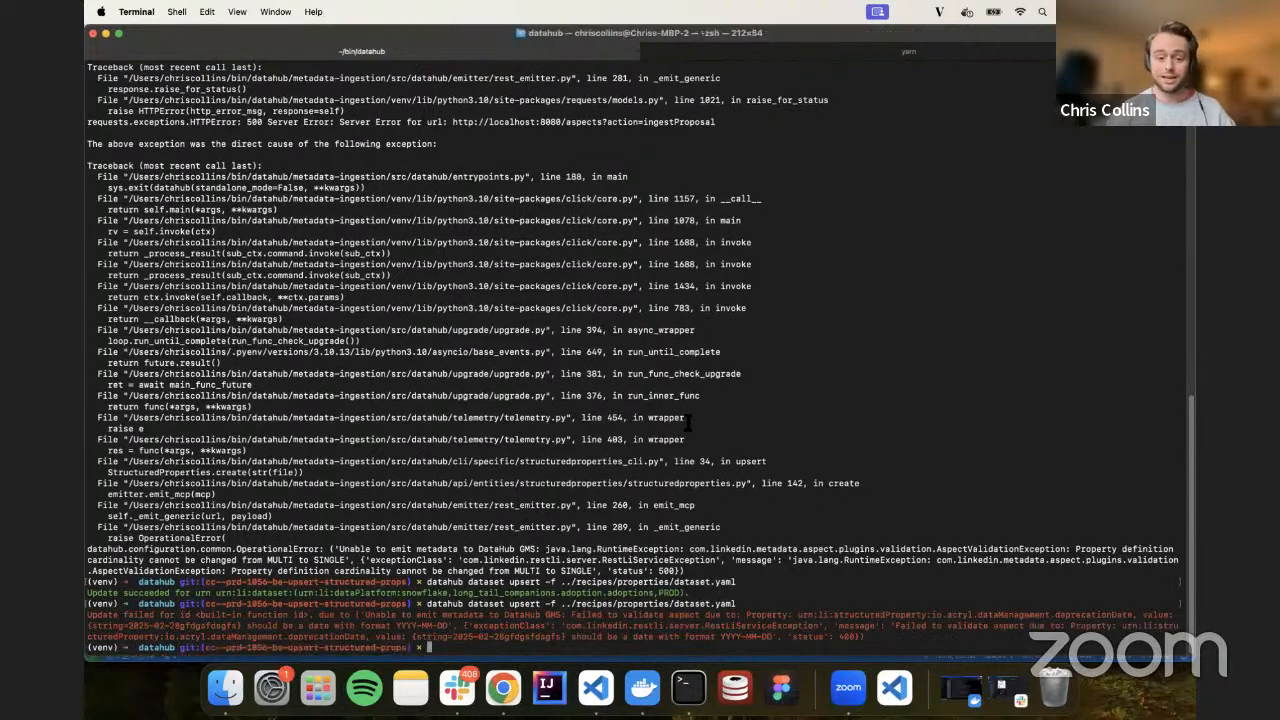
drag(864, 634, 561, 636)
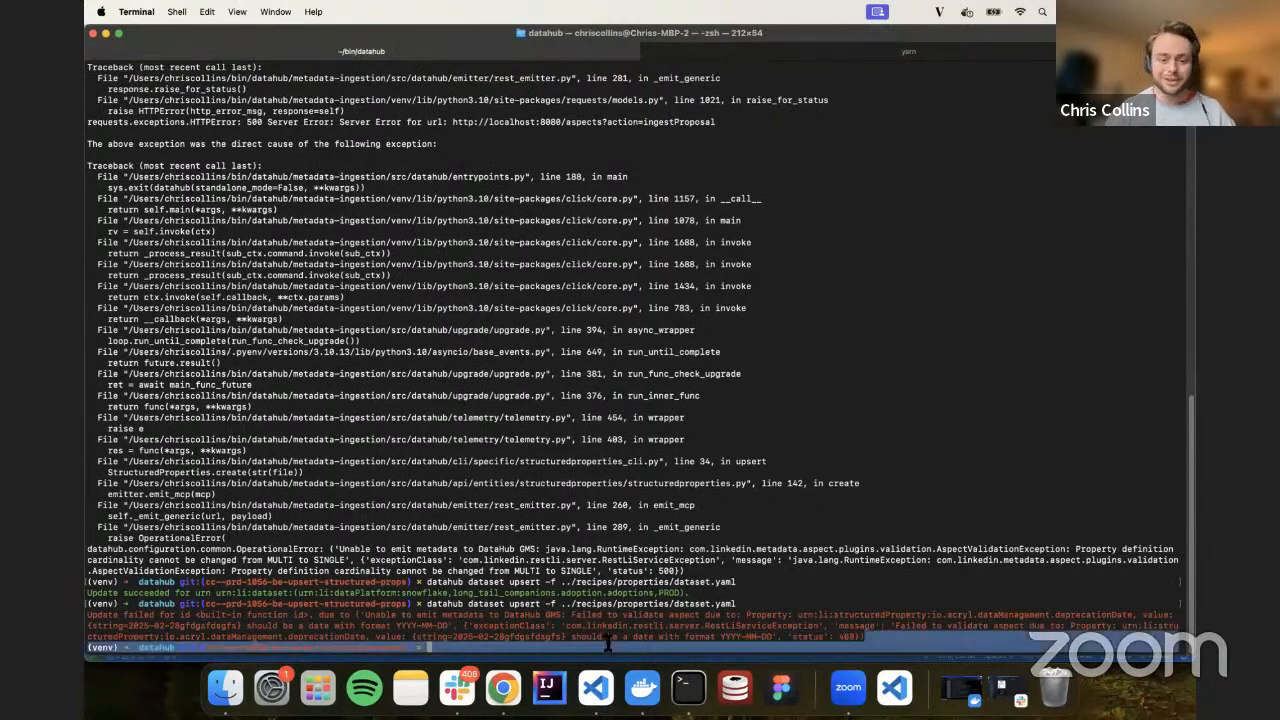
click(561, 636)
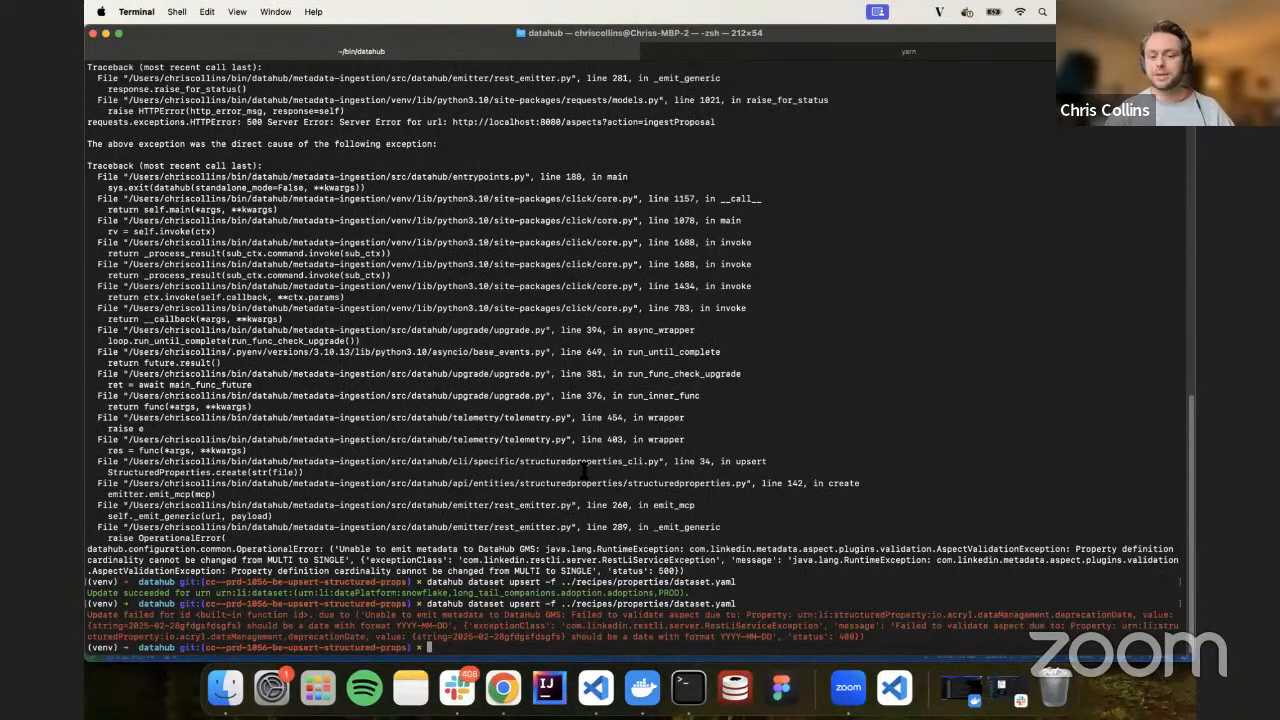
- Switch back to Chrome showing ADOPTIONS Properties with Deprecation Date 2025-02-12
click(507, 688)
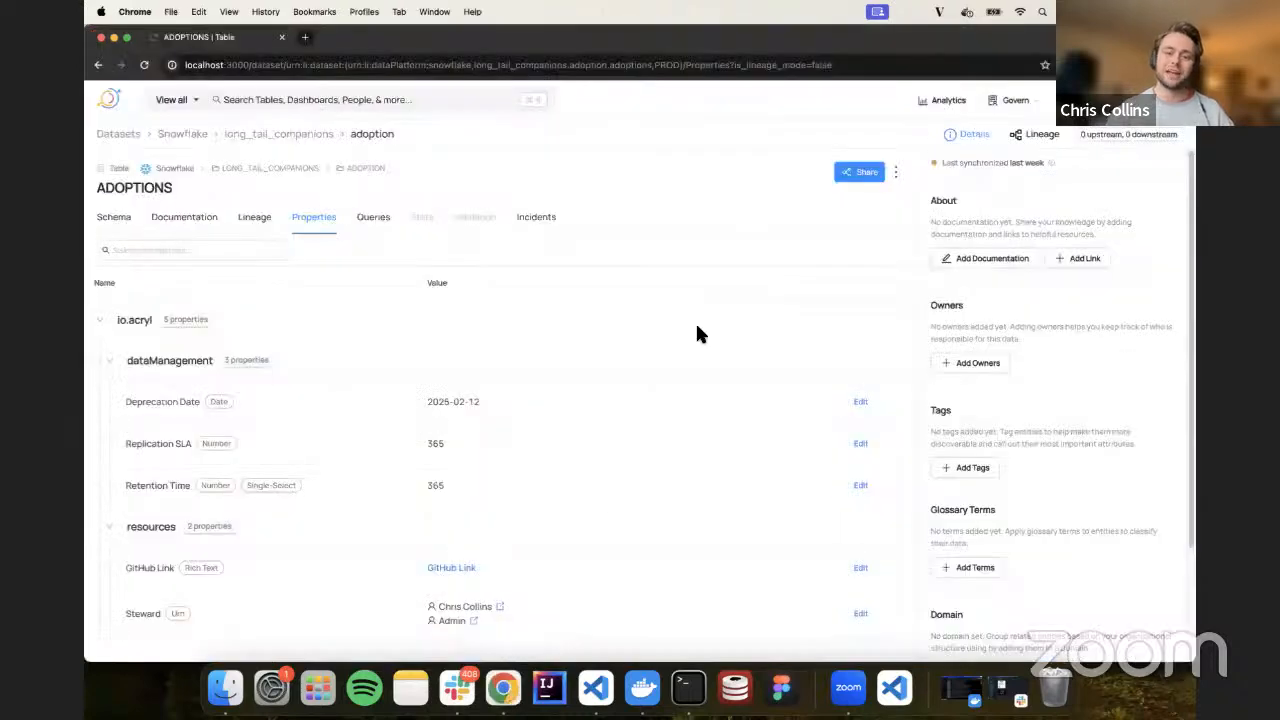